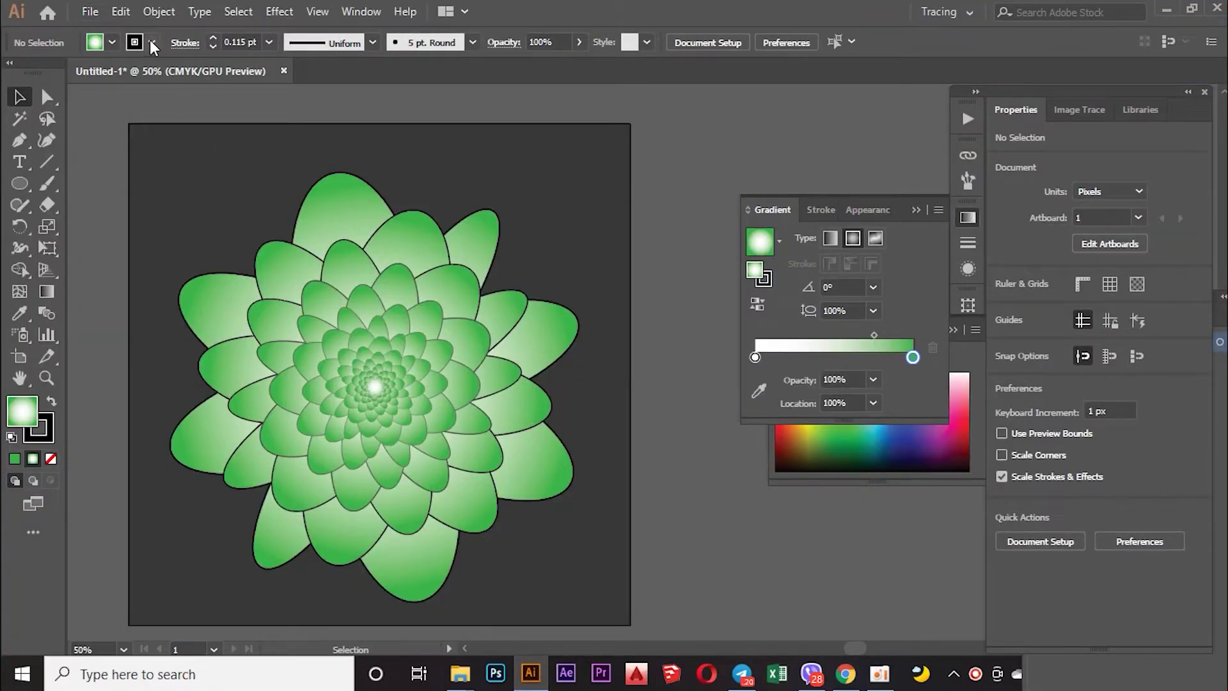
# - Check the stroke colour swatches, then bring up the File menu over the flower artwork
pyautogui.click(152, 43)
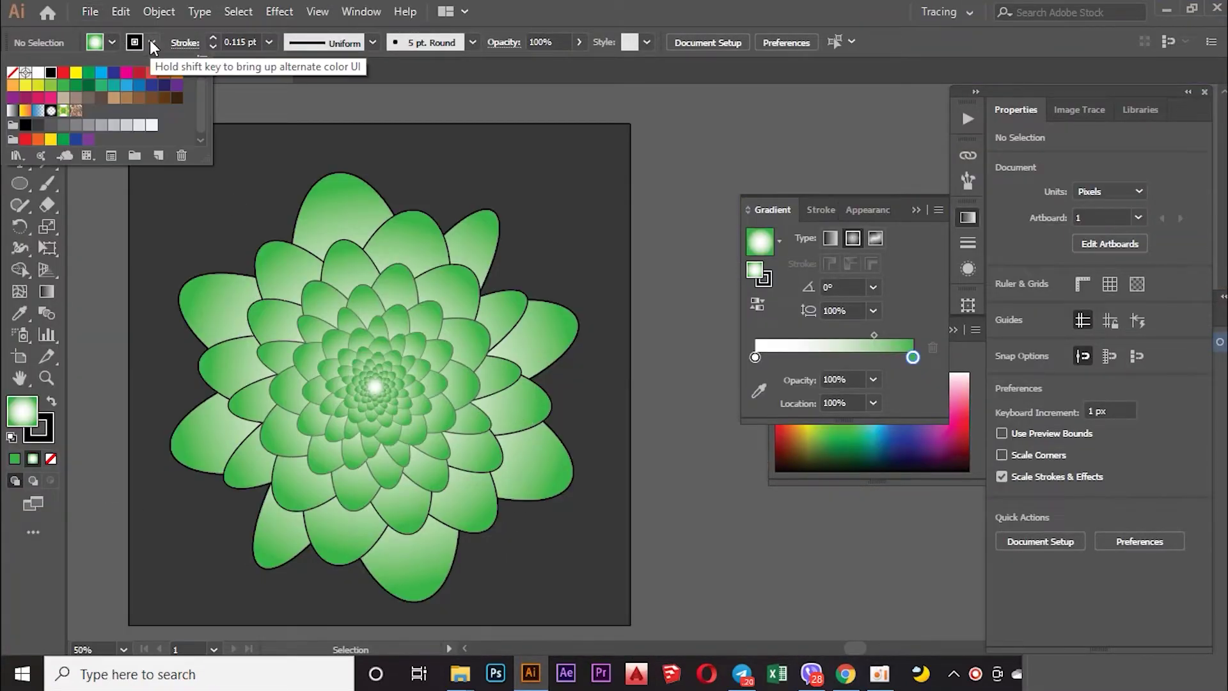
pyautogui.click(93, 13)
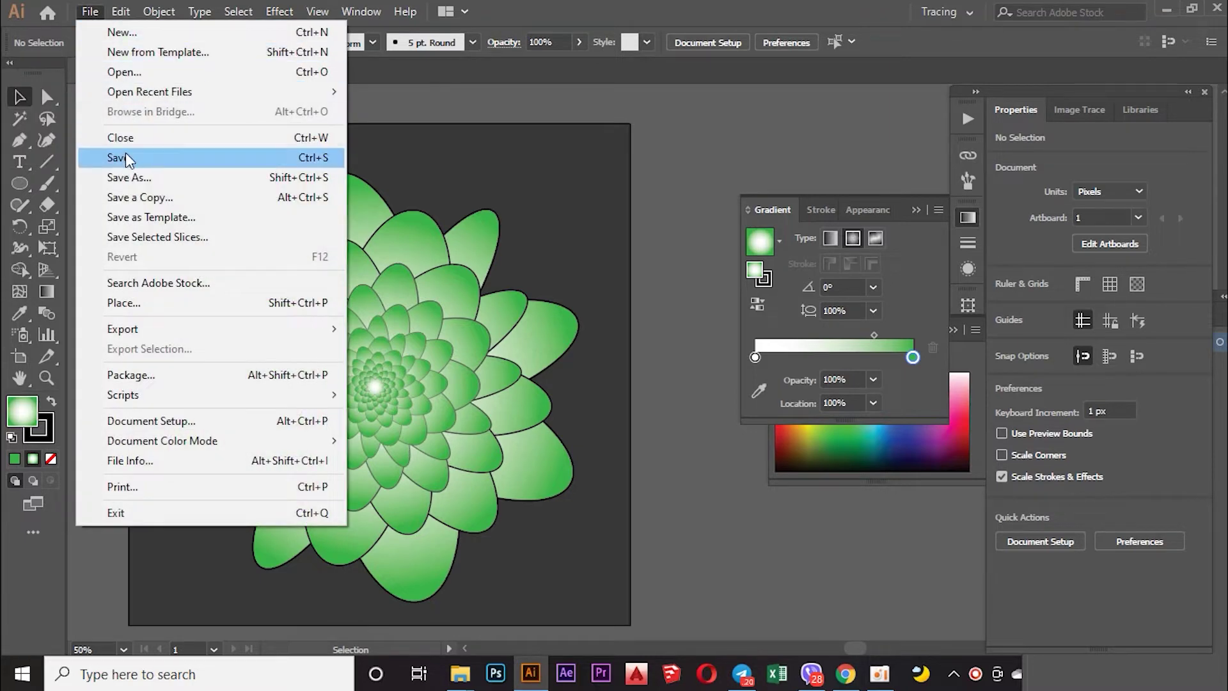
# - Create a new blank 800 × 800 px document, Untitled-2, from the custom preset
pyautogui.click(147, 33)
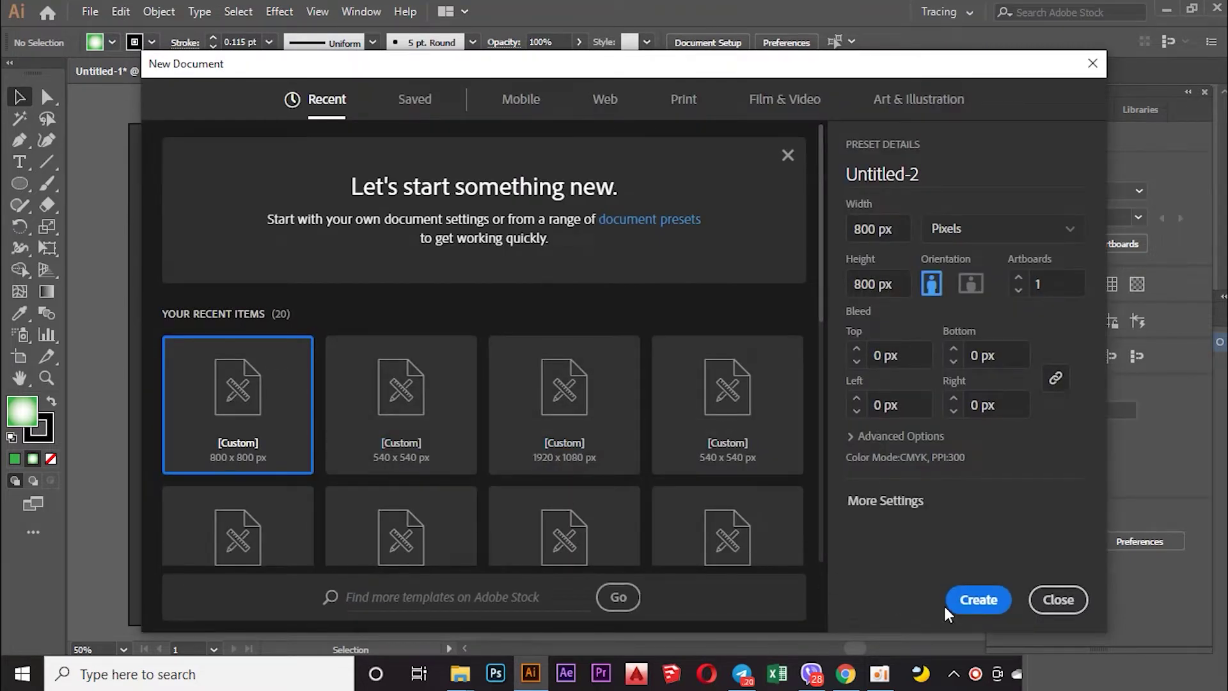
pyautogui.click(1006, 608)
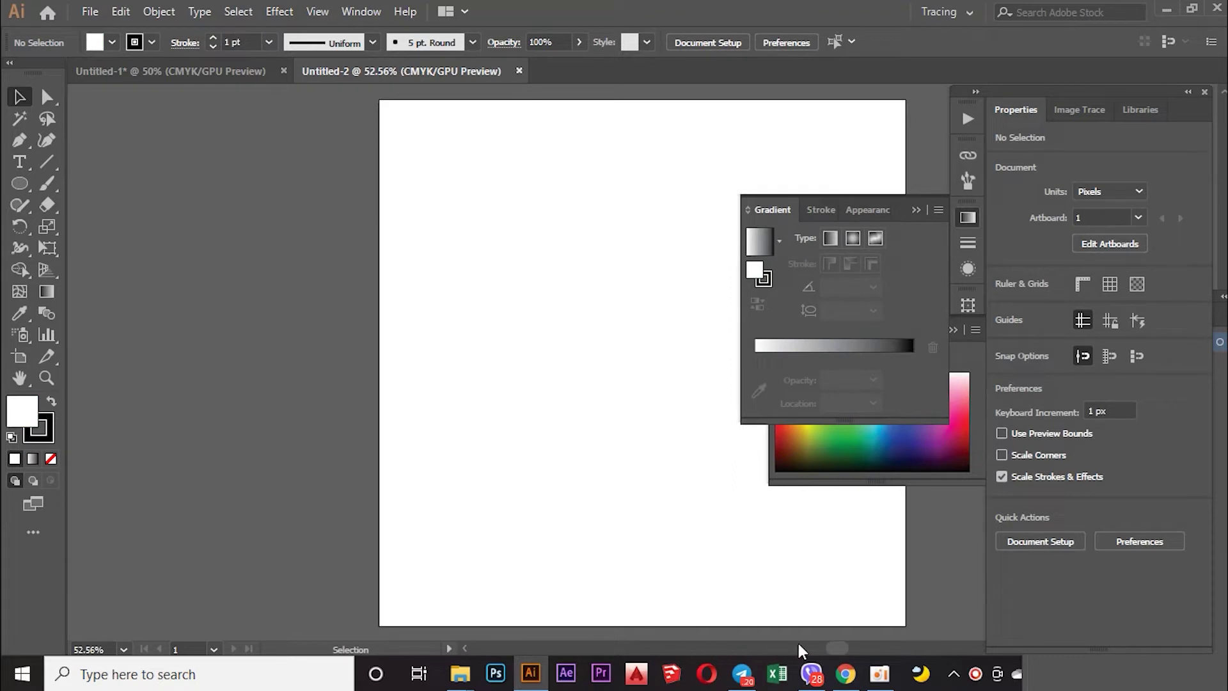
# - Draw a rectangle from the artboard's top-left corner across the artboard
pyautogui.moveTo(830, 644); pyautogui.dragTo(844, 642)
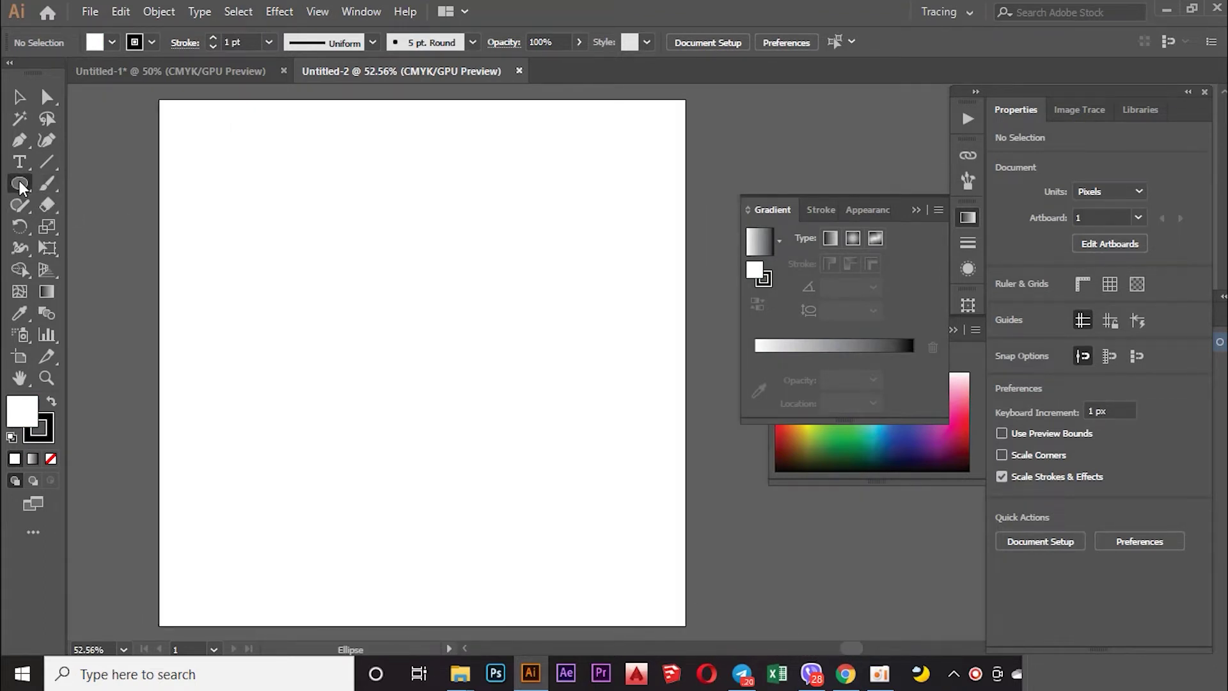
pyautogui.moveTo(19, 183); pyautogui.dragTo(95, 185)
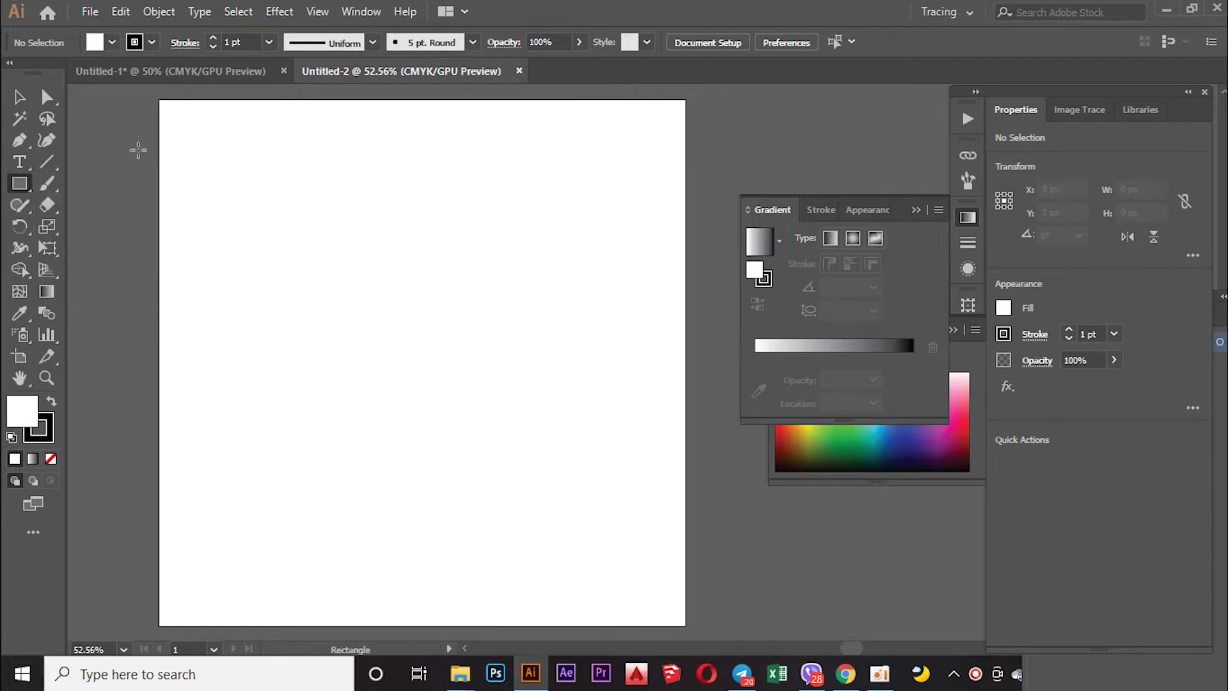
pyautogui.moveTo(159, 100)
pyautogui.mouseDown()
pyautogui.moveTo(694, 582)
pyautogui.moveTo(687, 628)
pyautogui.mouseUp()
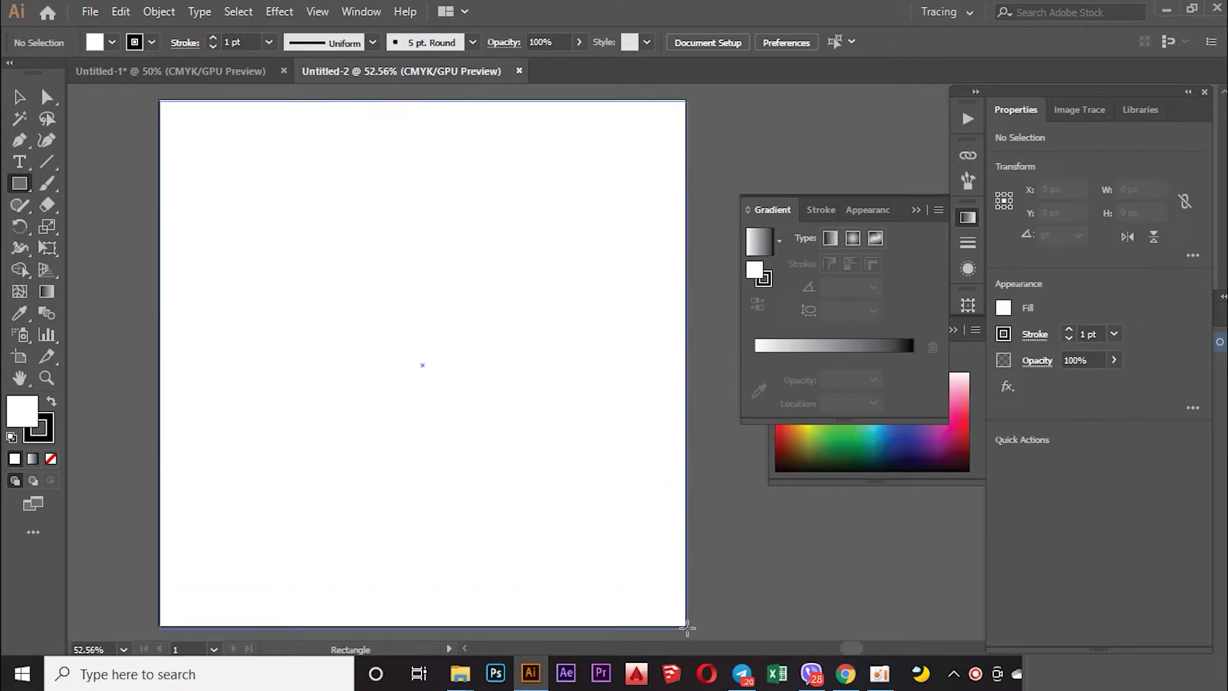
pyautogui.moveTo(687, 628); pyautogui.dragTo(687, 626)
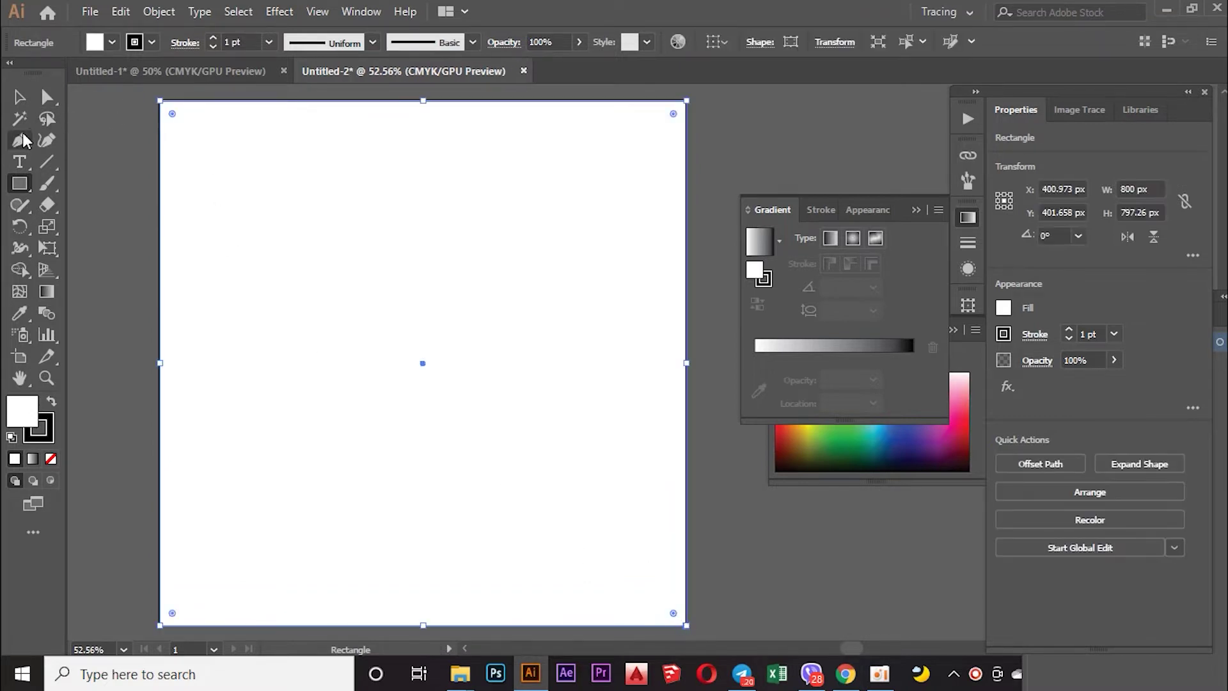
# - Stretch the rectangle's top edge so it is 800 px tall, matching the artboard
pyautogui.click(19, 96)
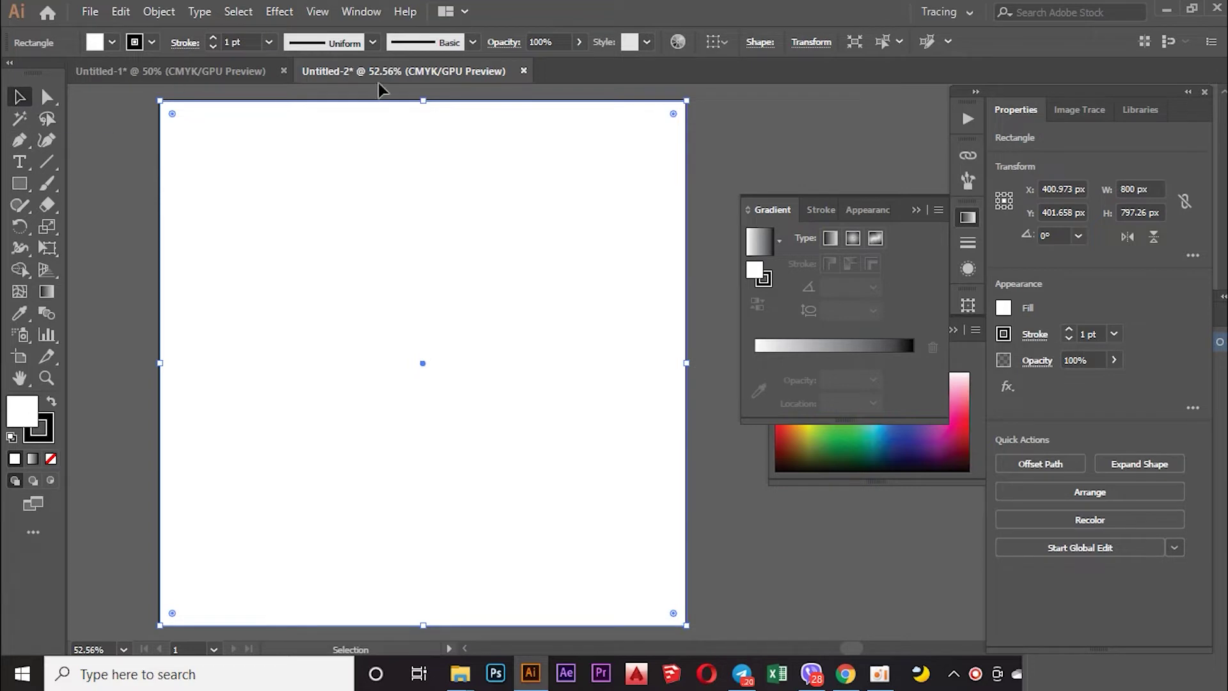
pyautogui.moveTo(422, 101); pyautogui.dragTo(421, 165)
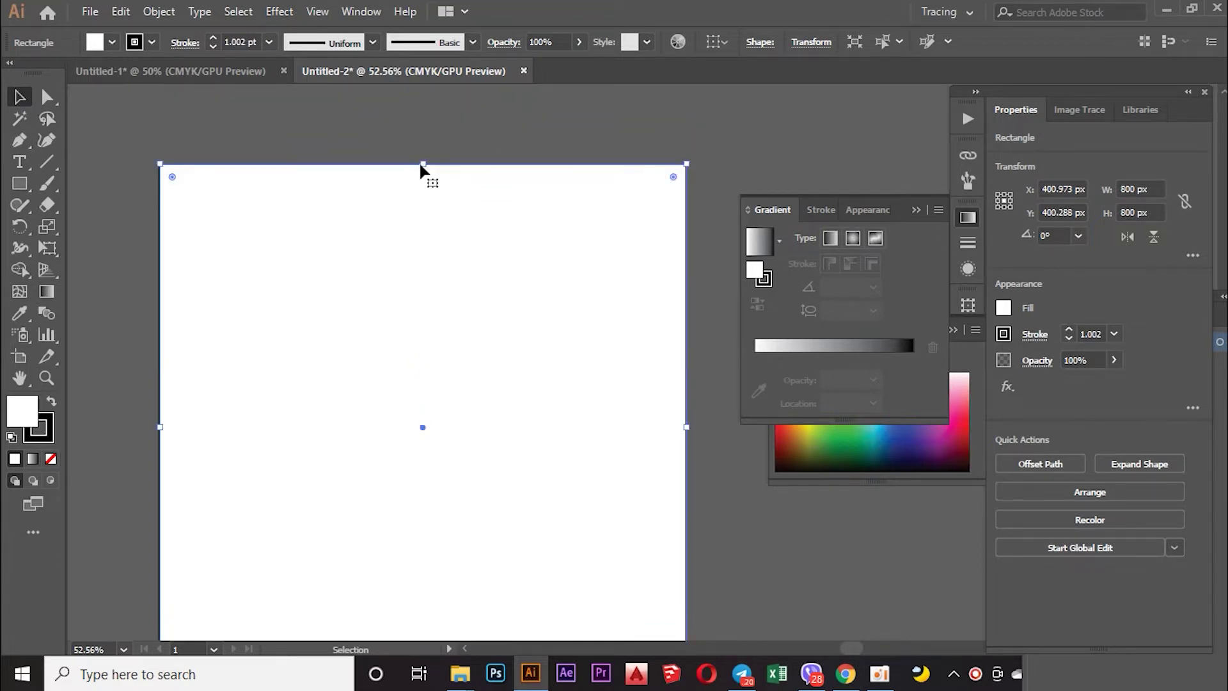
pyautogui.scroll(-5, 448, 192)
pyautogui.scroll(1, 452, 189)
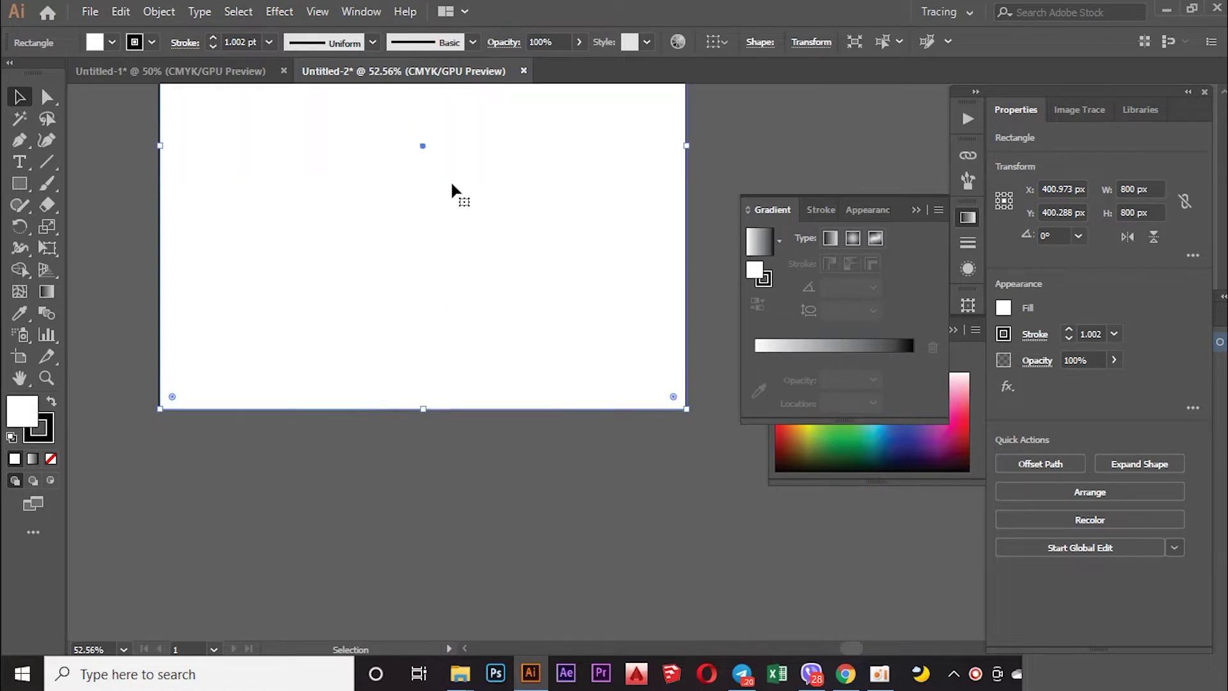
pyautogui.scroll(2, 451, 190)
pyautogui.scroll(2, 451, 184)
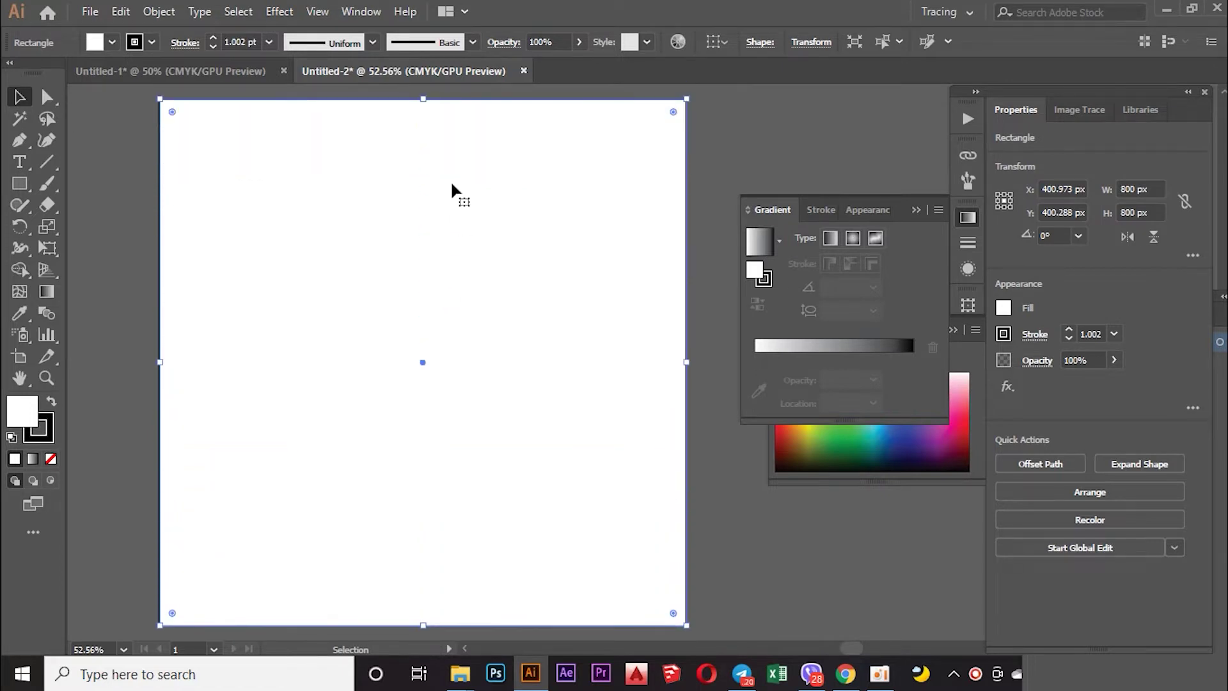
pyautogui.click(151, 42)
# - Give the background rectangle no stroke and a dark grey fill, then lock it
pyautogui.click(13, 73)
pyautogui.click(109, 41)
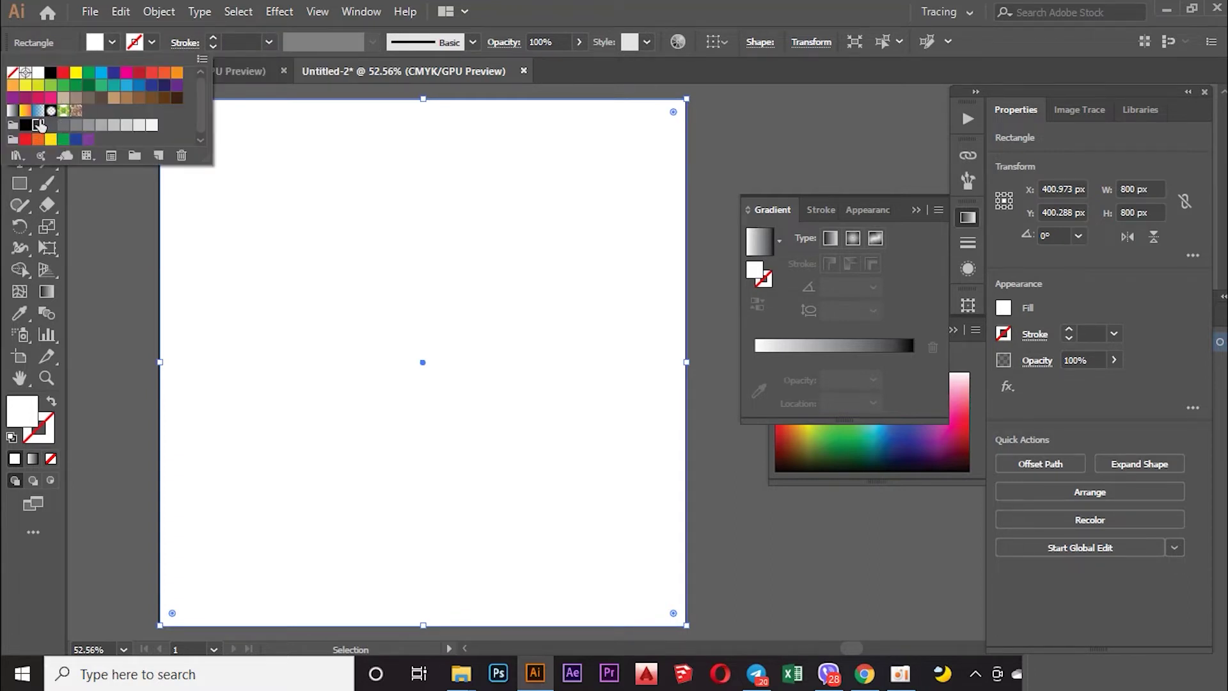
pyautogui.click(38, 125)
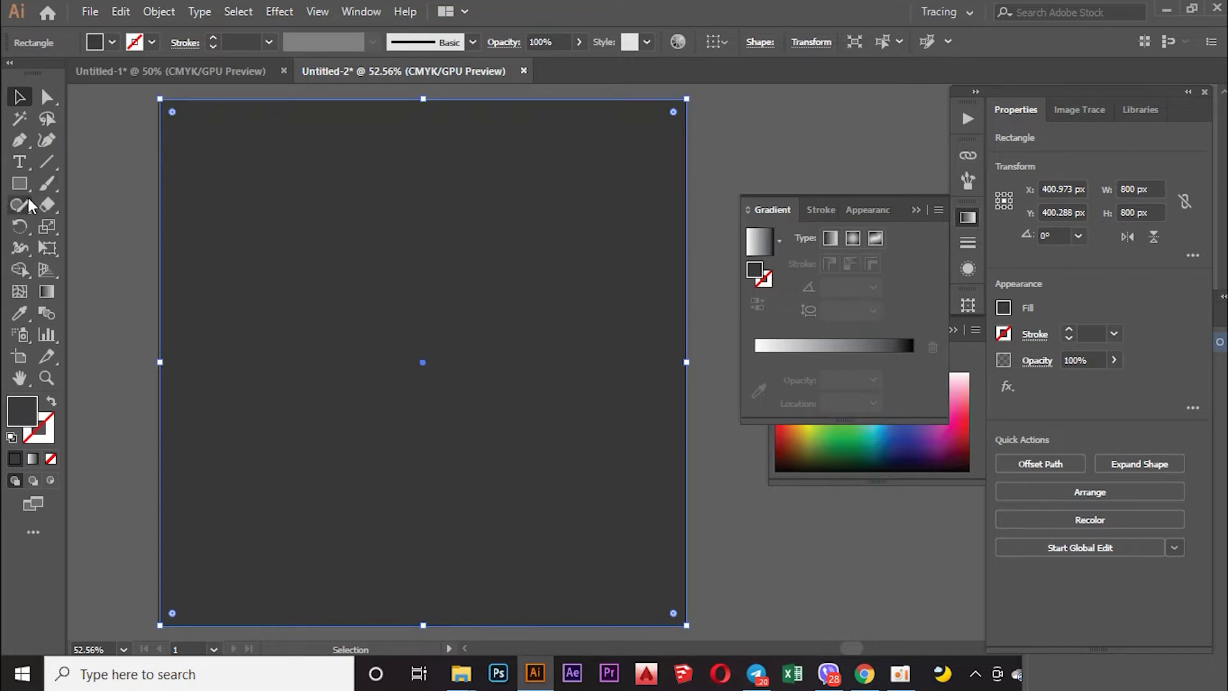
pyautogui.click(158, 11)
pyautogui.click(486, 121)
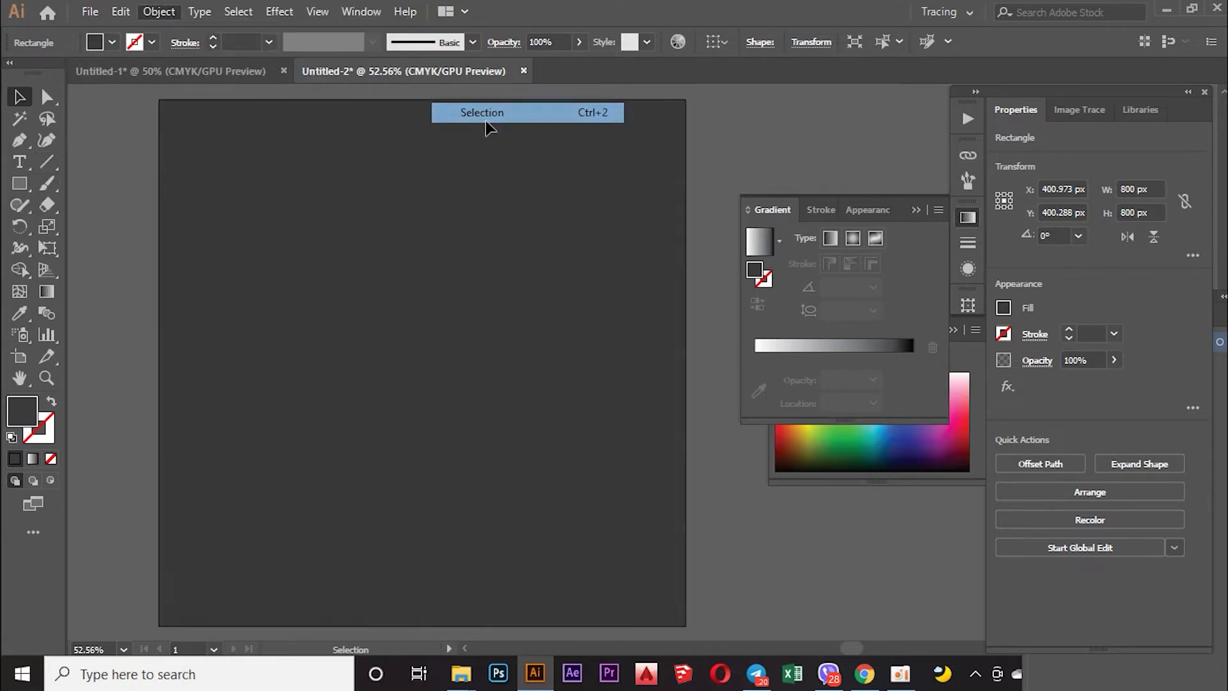
pyautogui.click(24, 179)
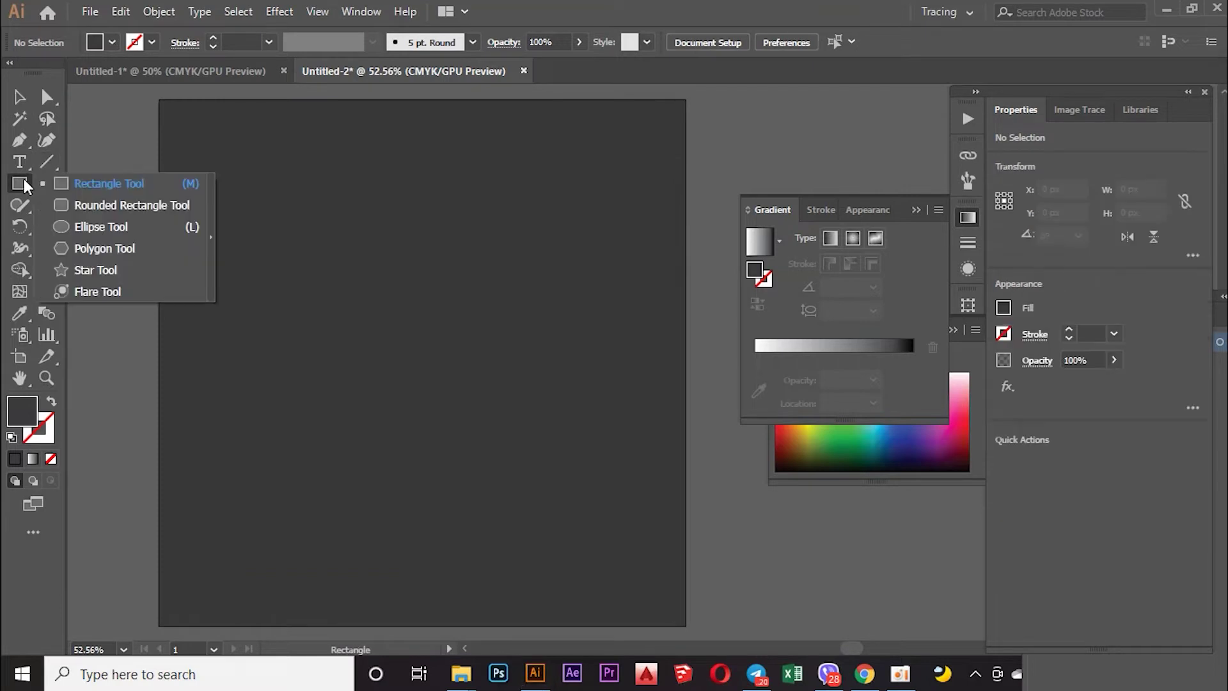
# - Draw a roughly 233 px circle near the artboard centre and give it a gradient fill
pyautogui.click(128, 231)
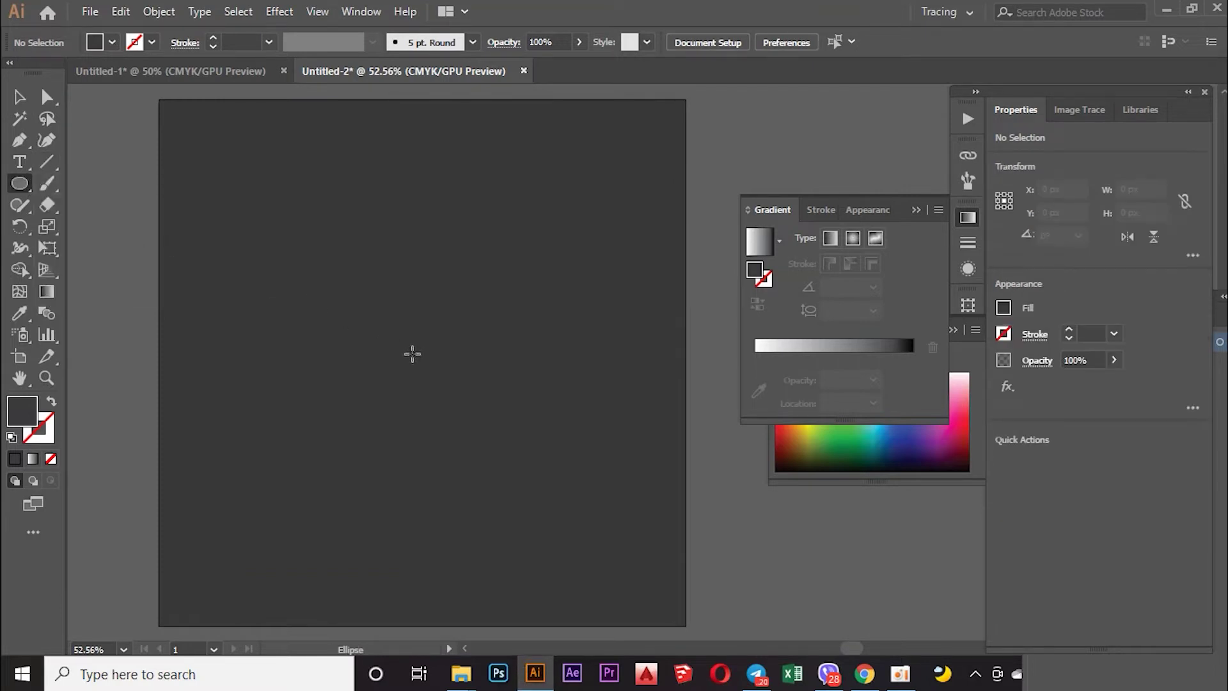
pyautogui.moveTo(407, 362); pyautogui.dragTo(473, 440)
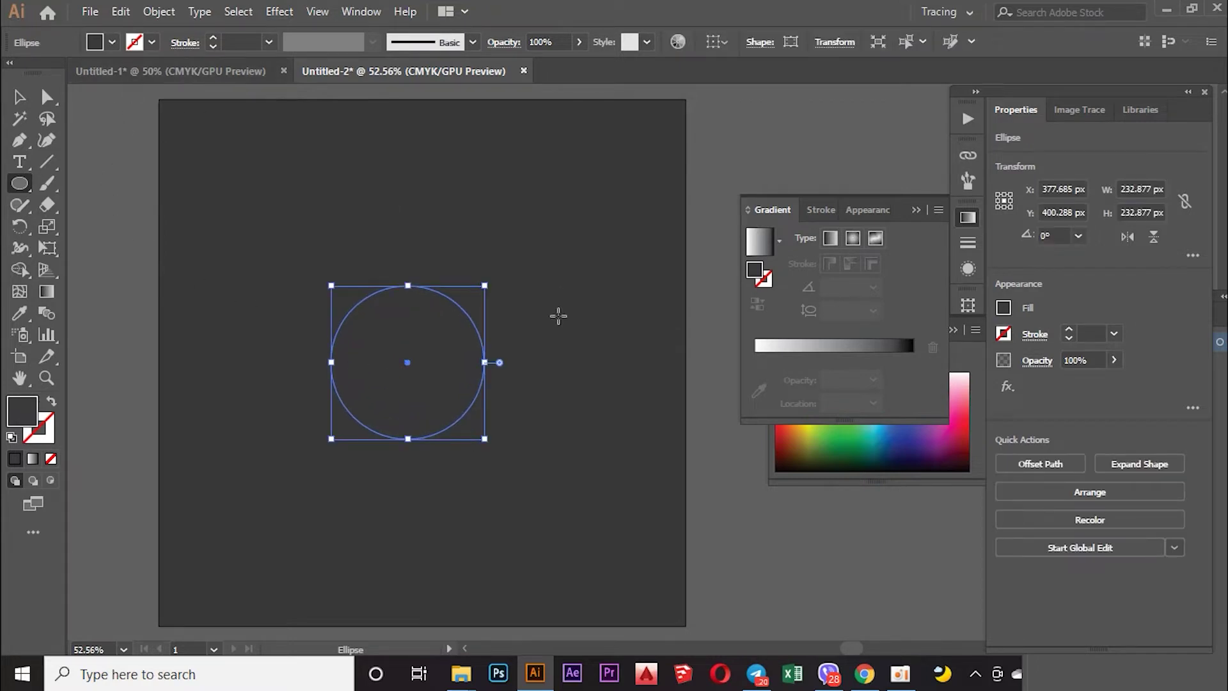
pyautogui.click(19, 100)
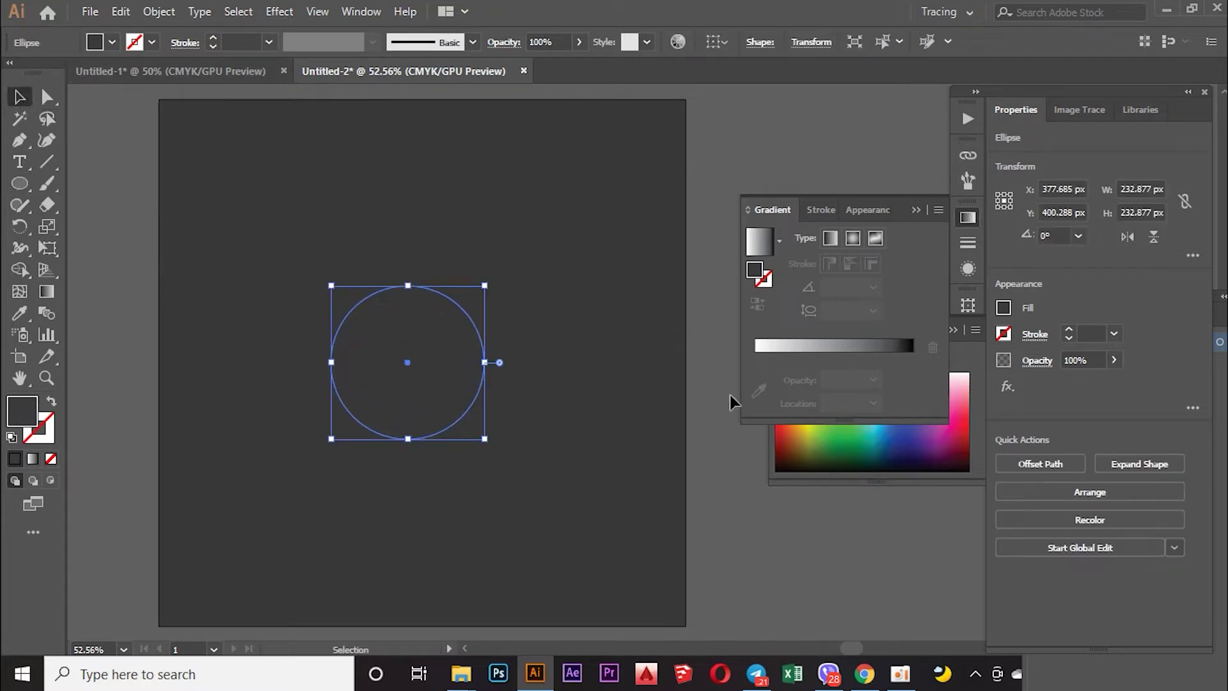
pyautogui.click(782, 348)
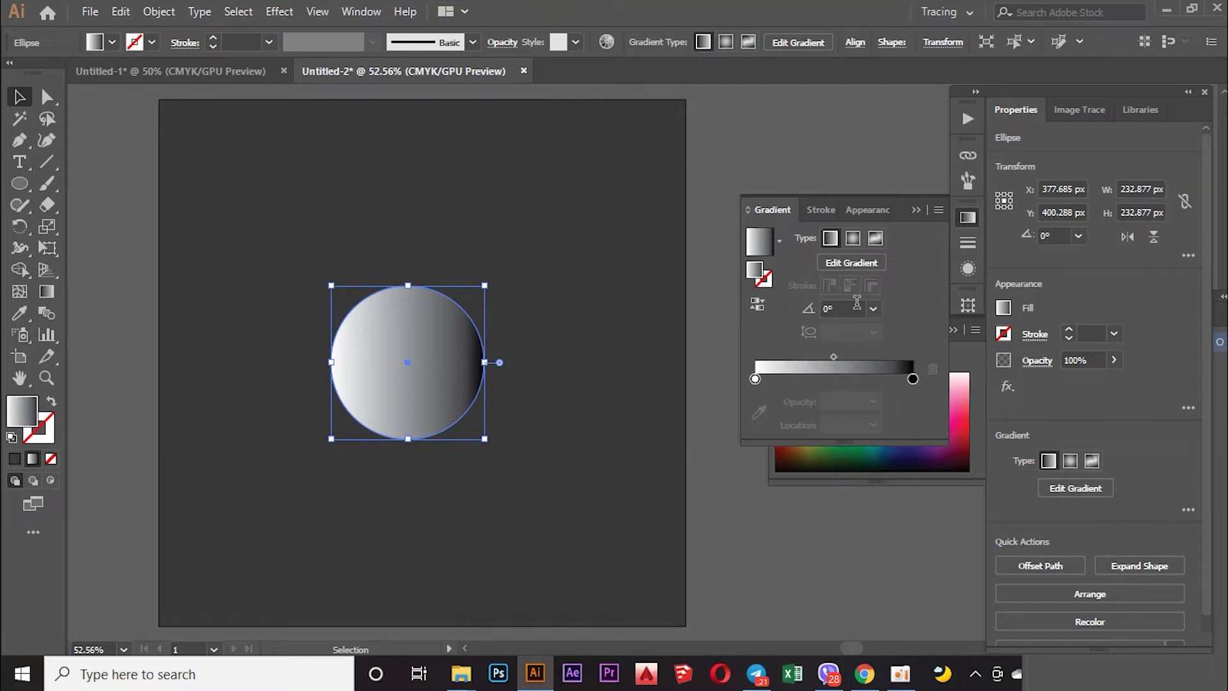
# - Make the circle's gradient radial, black at centre to white at edge, midpoint near 82%
pyautogui.click(852, 239)
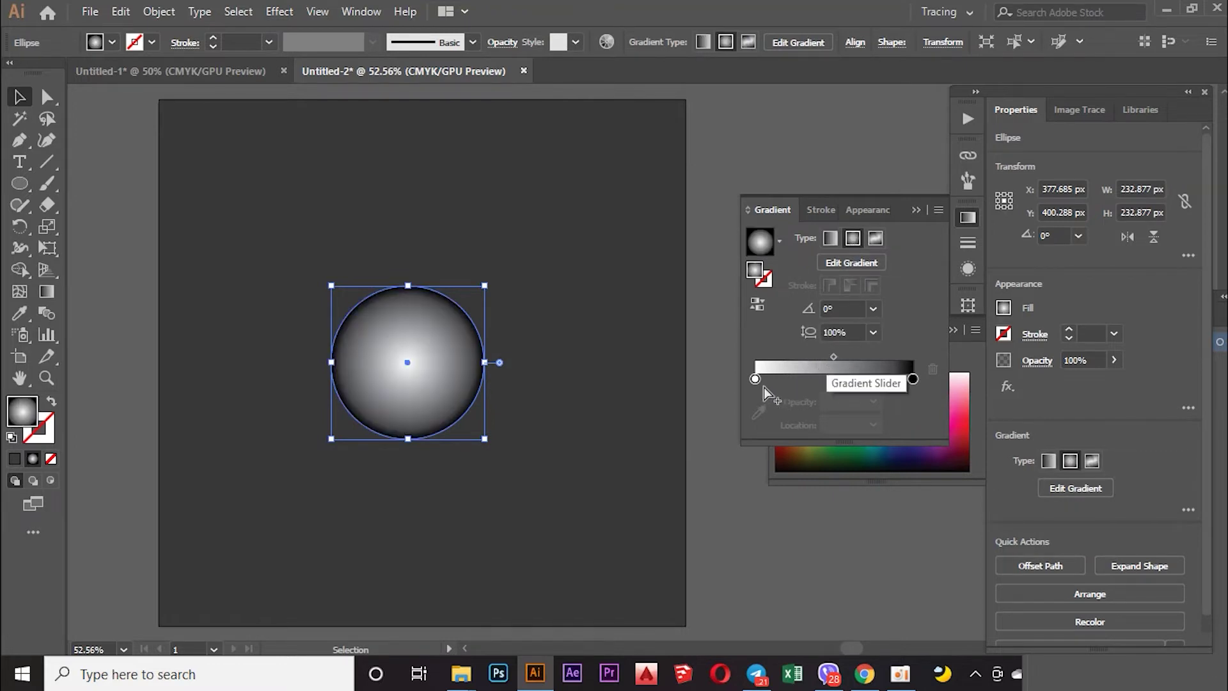
pyautogui.moveTo(757, 382)
pyautogui.mouseDown()
pyautogui.moveTo(908, 381)
pyautogui.moveTo(775, 379)
pyautogui.mouseUp()
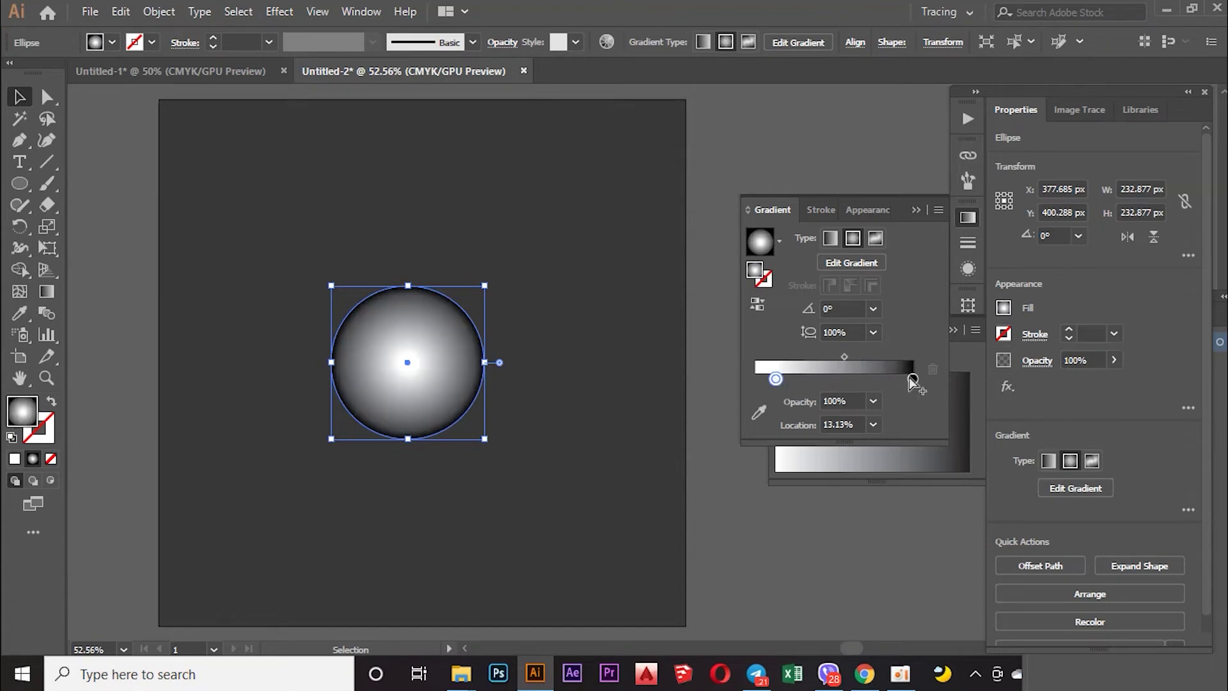
pyautogui.moveTo(913, 379)
pyautogui.mouseDown()
pyautogui.moveTo(733, 379)
pyautogui.moveTo(913, 381)
pyautogui.mouseUp()
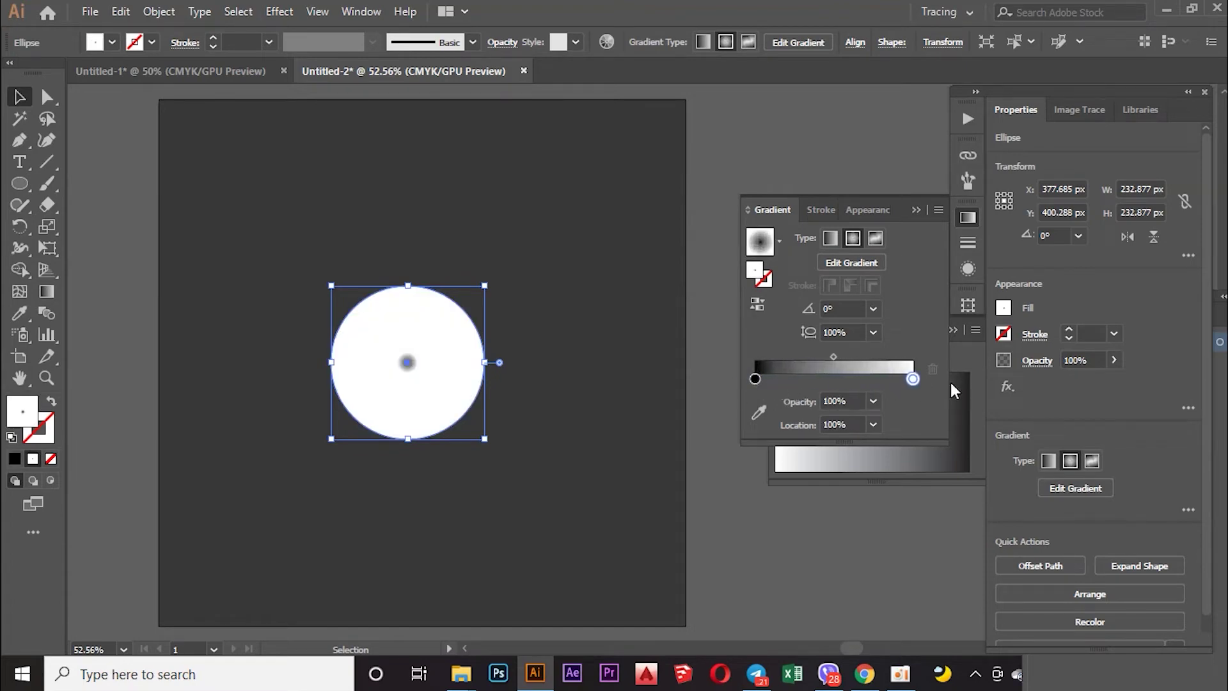
pyautogui.moveTo(834, 357); pyautogui.dragTo(884, 358)
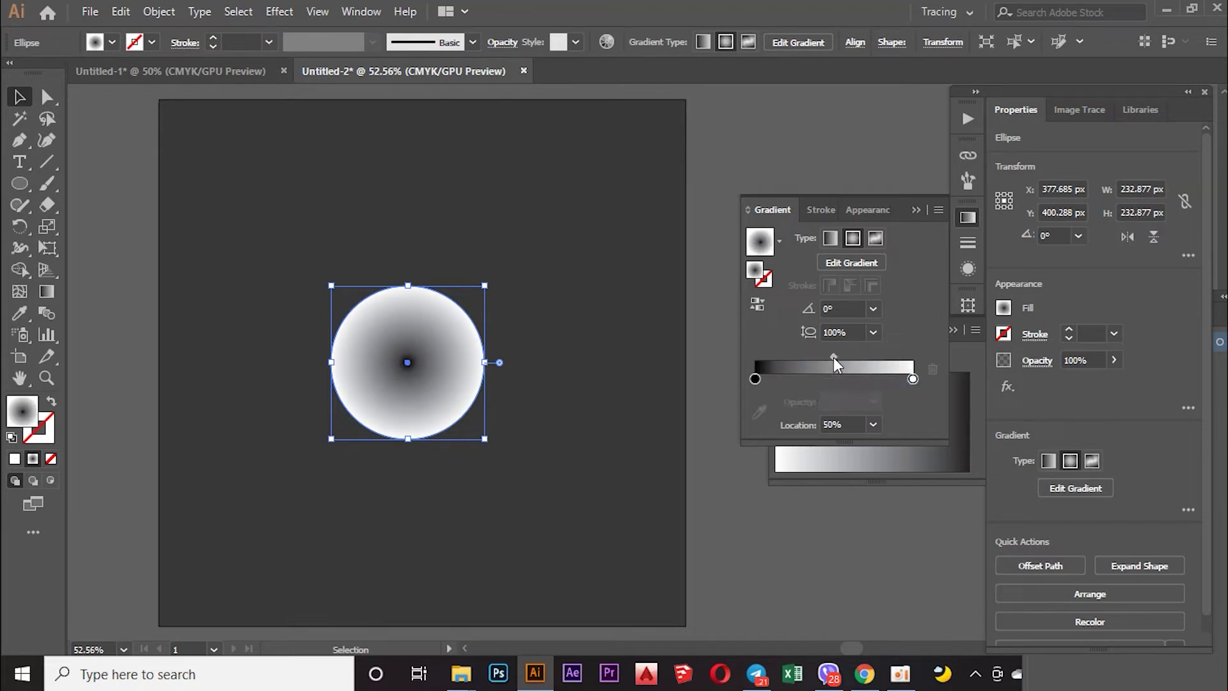
pyautogui.moveTo(884, 359); pyautogui.dragTo(887, 362)
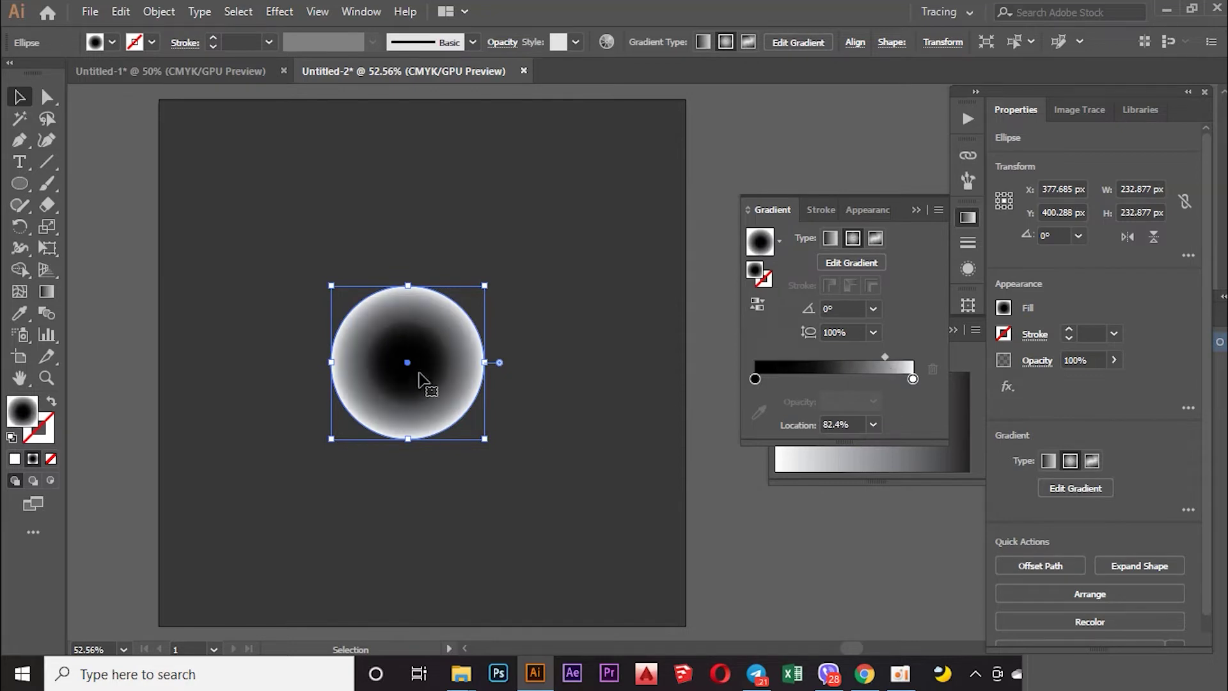
# - Add anchor points on the circle's upper-left, upper-right, lower-right and lower-left edges
pyautogui.hotkey('ctrl', '1')
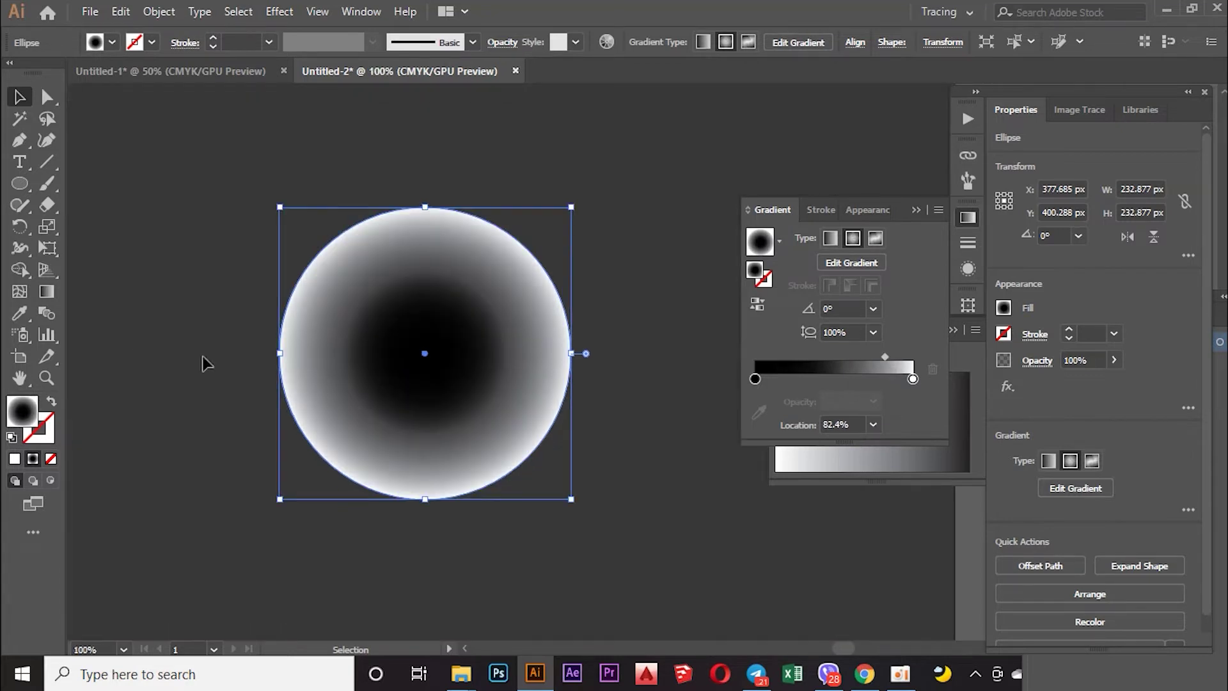
pyautogui.click(23, 144)
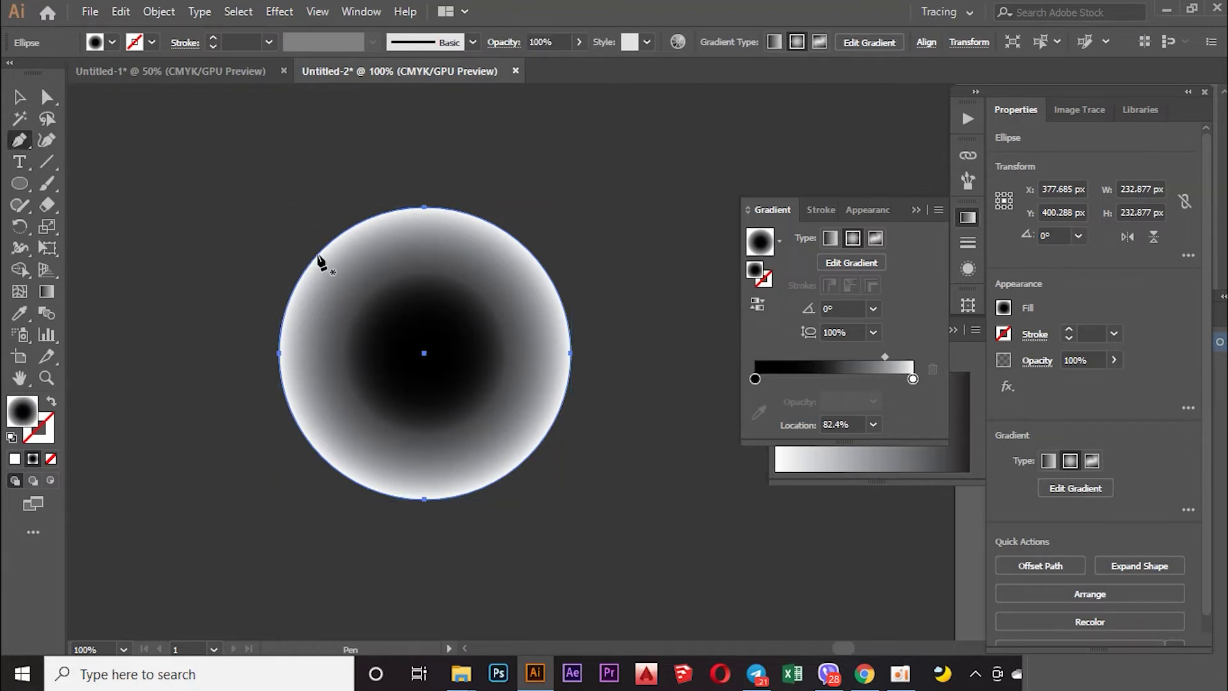
pyautogui.click(317, 255)
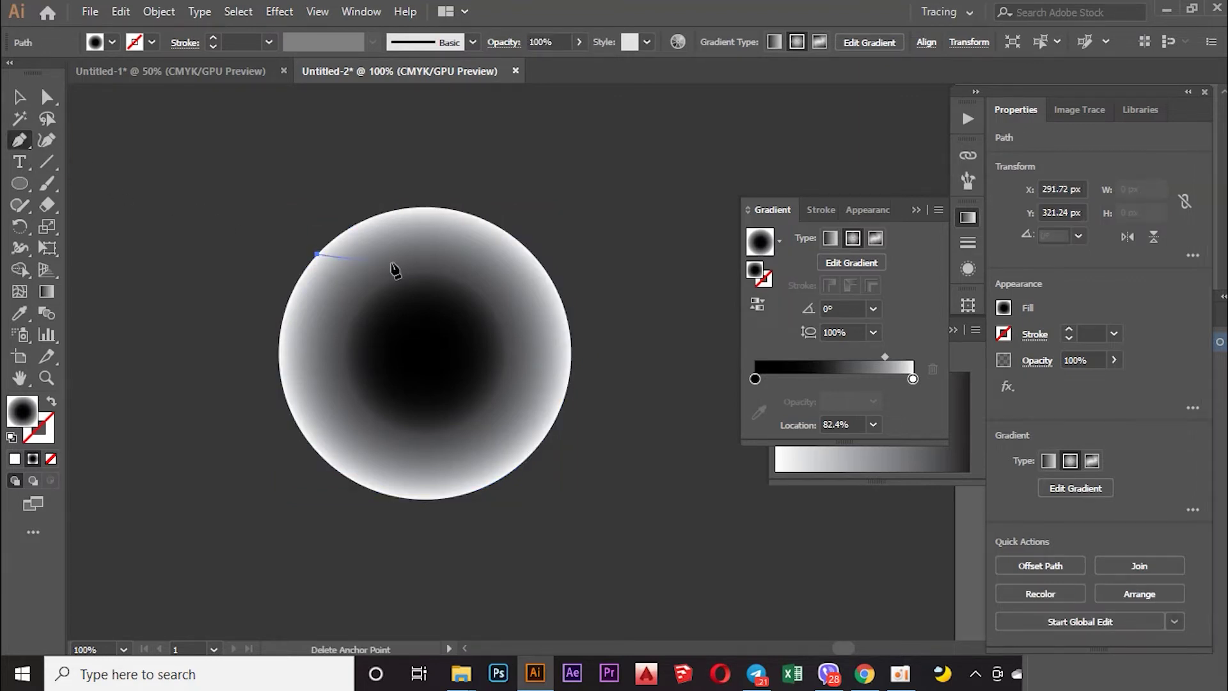
pyautogui.hotkey('ctrl', 'z')
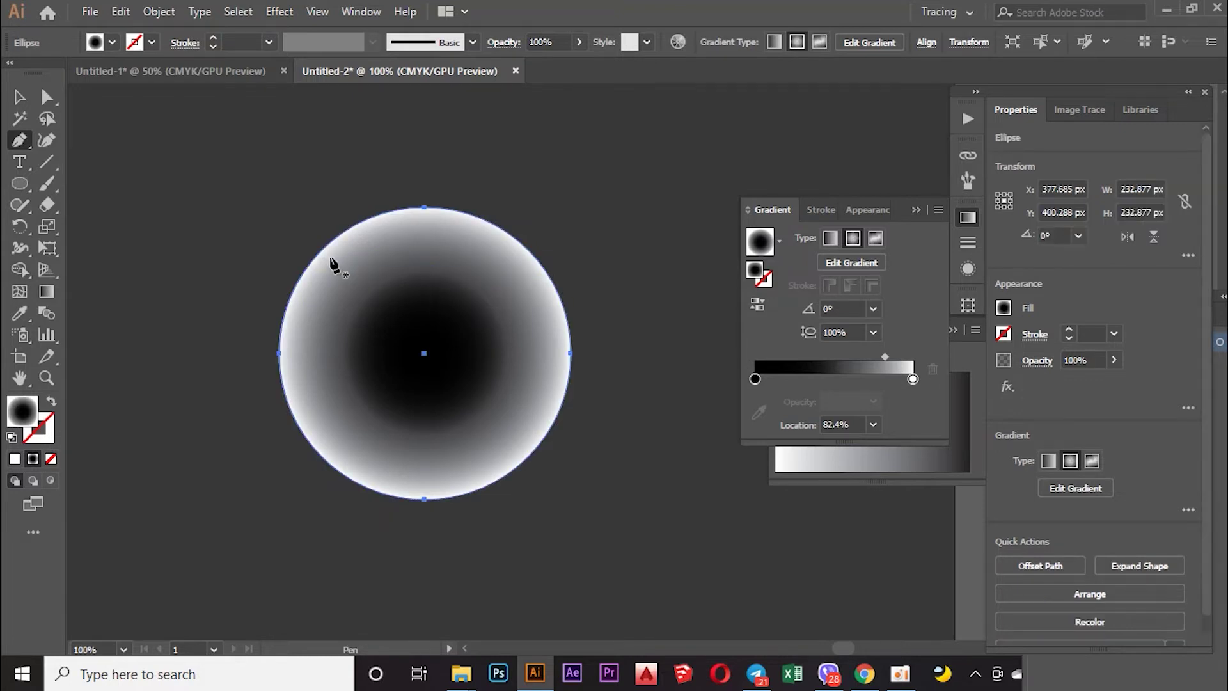
pyautogui.click(315, 262)
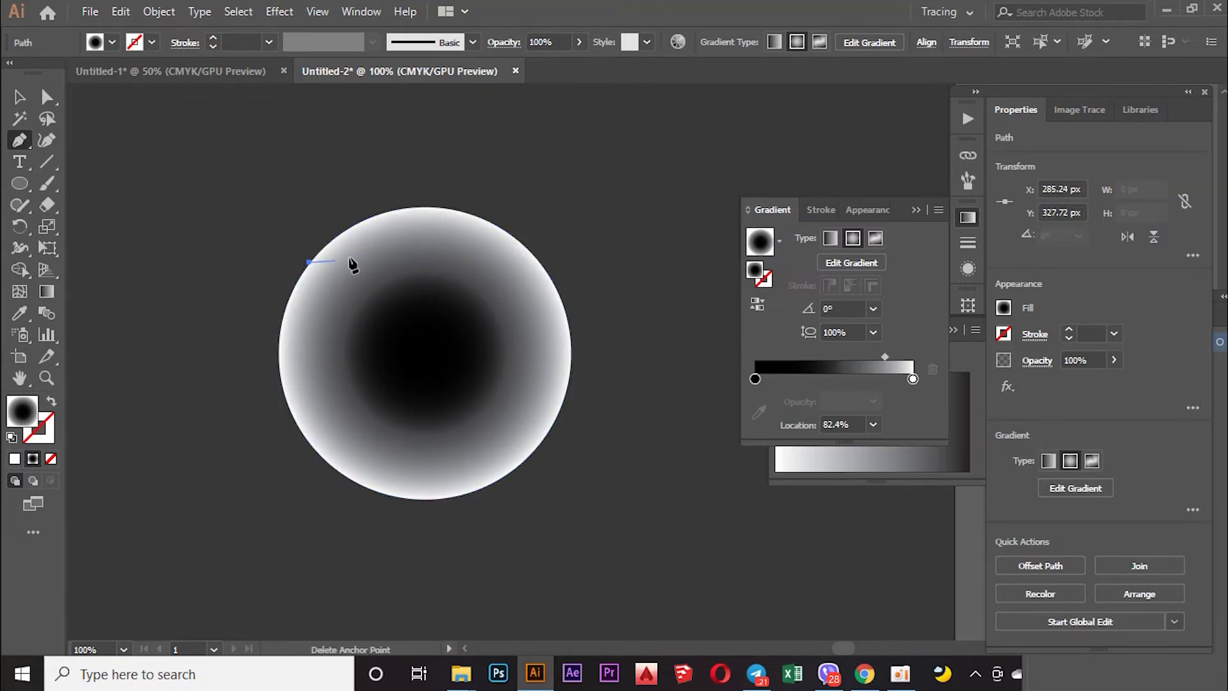
pyautogui.click(309, 264)
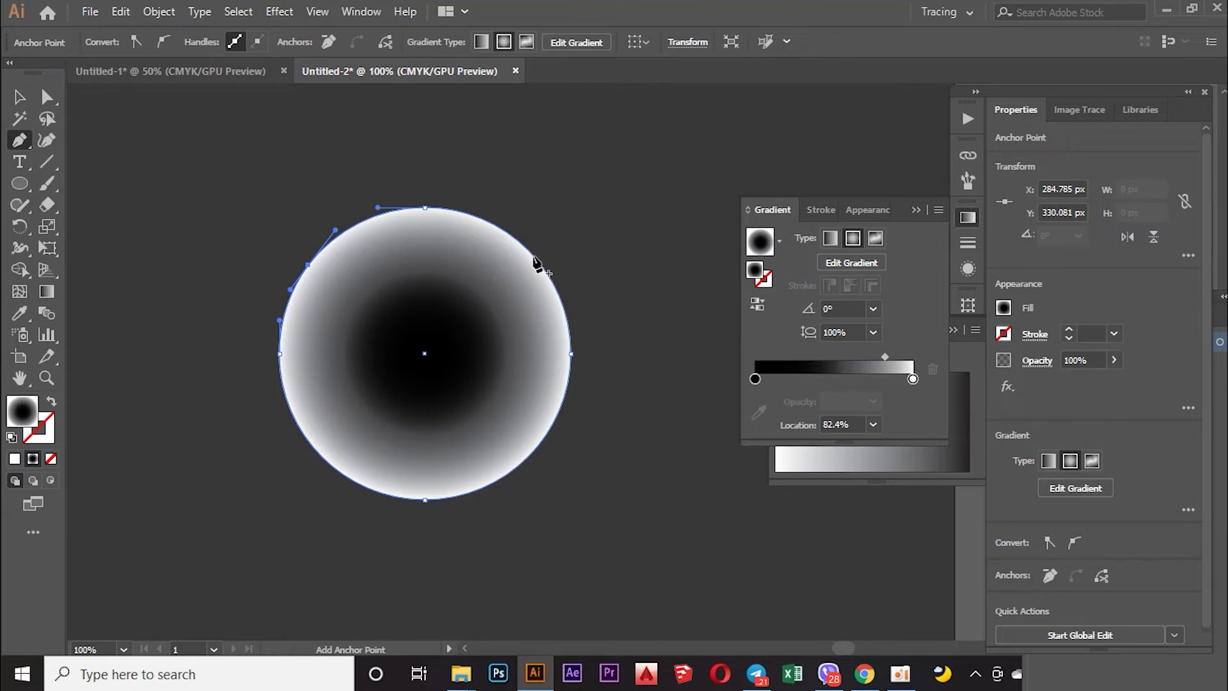
pyautogui.click(533, 256)
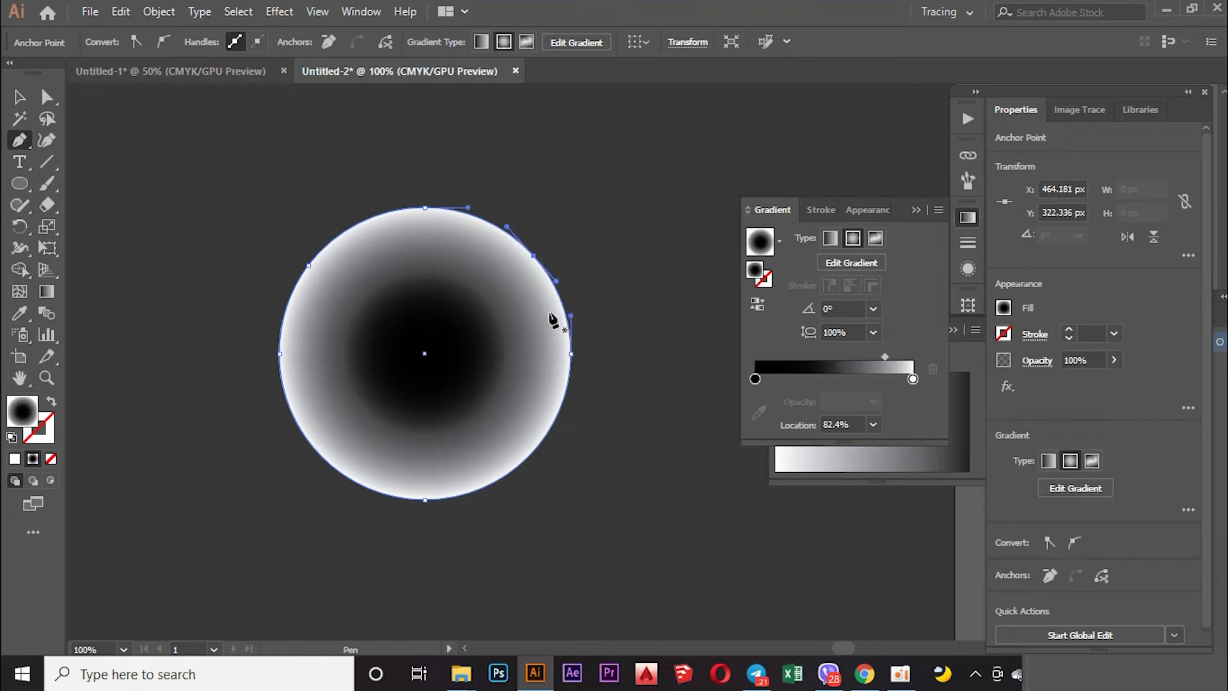
pyautogui.click(531, 453)
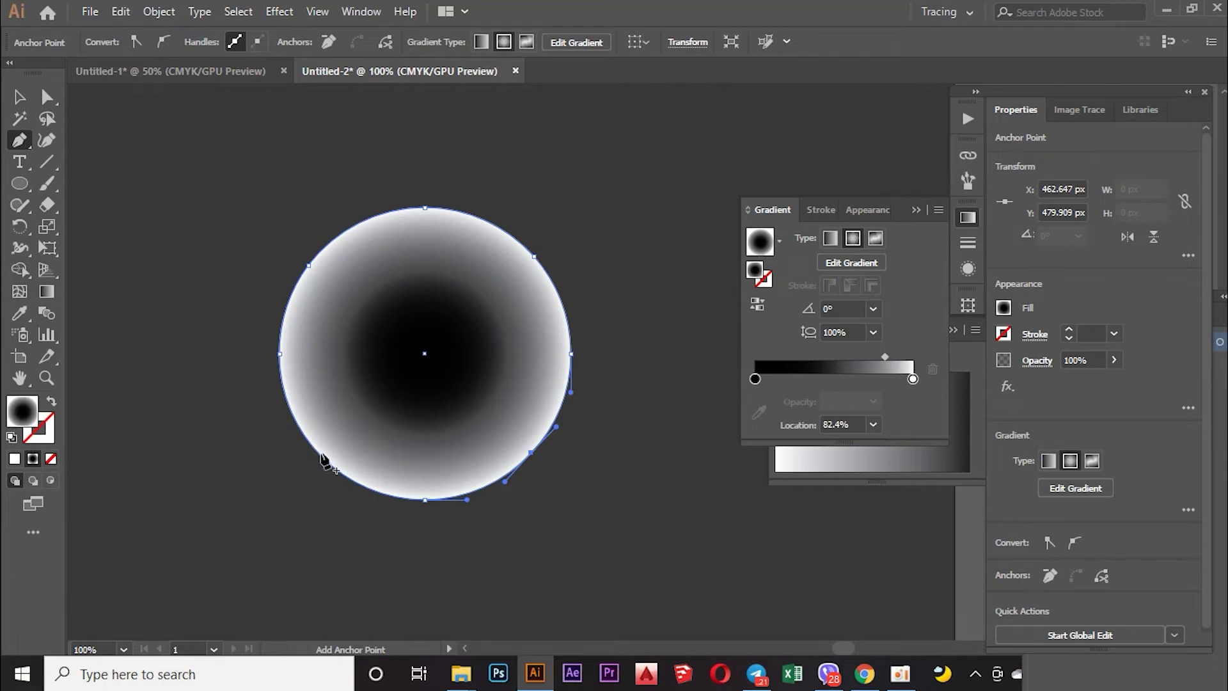
pyautogui.click(319, 452)
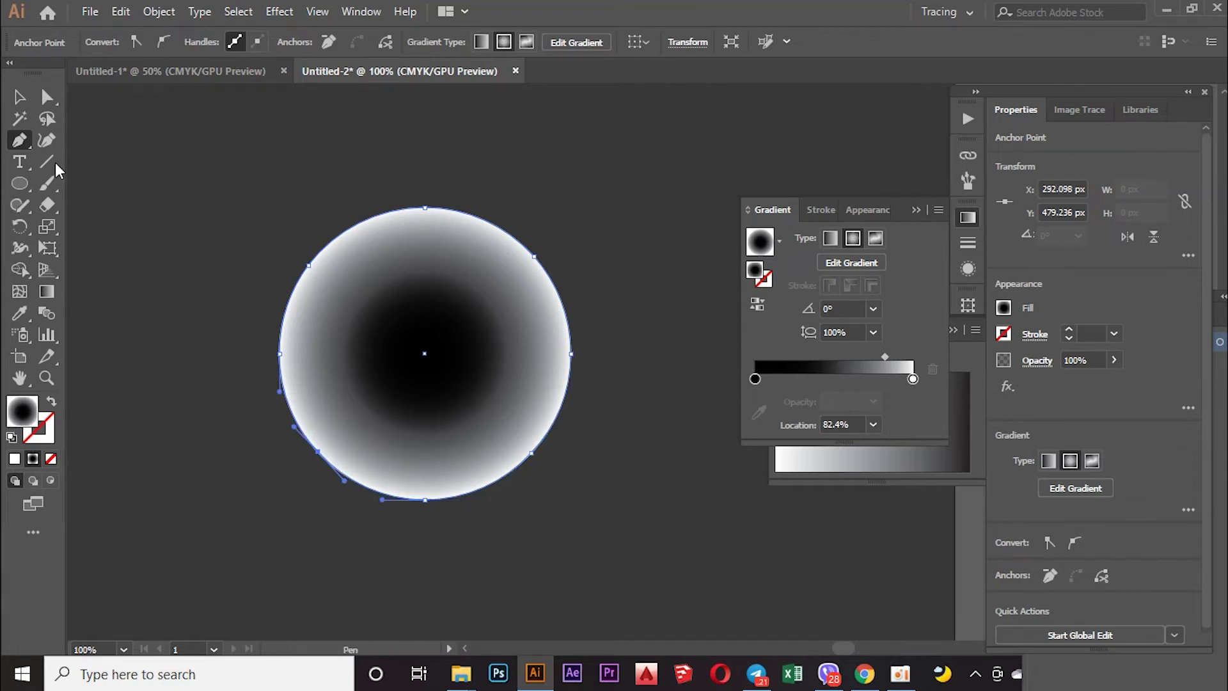
pyautogui.click(19, 103)
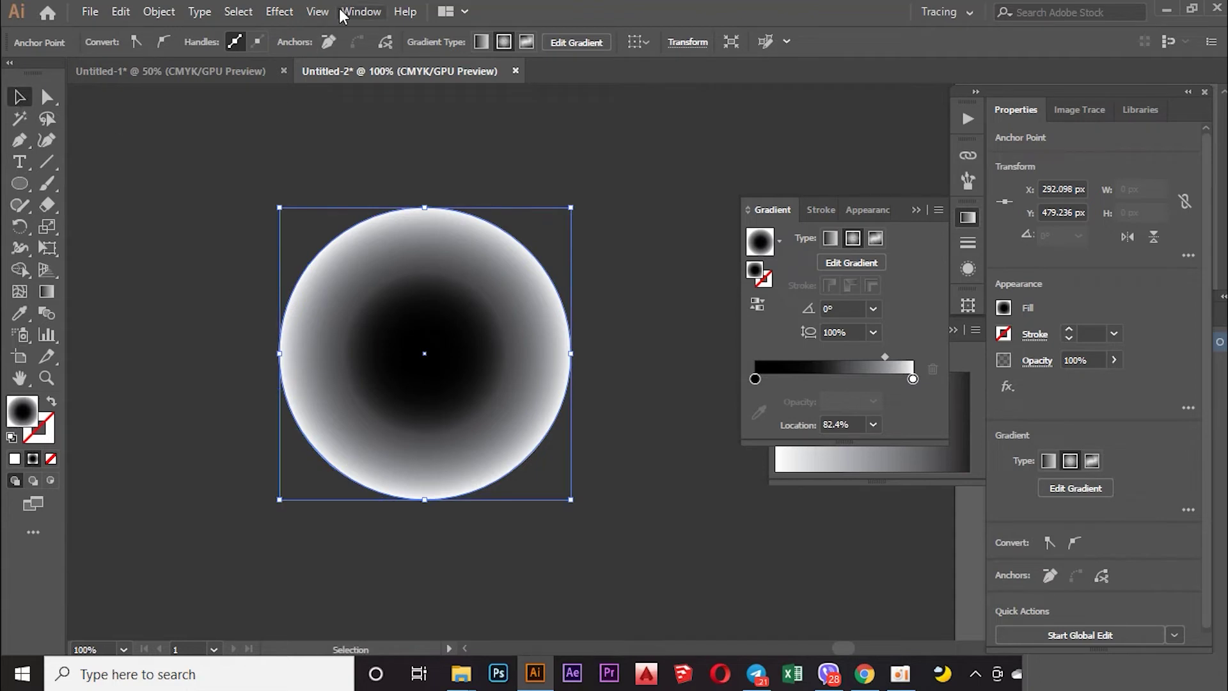
# - Apply a 30% Pucker & Bloat effect to the circle, making eight petals
pyautogui.click(279, 12)
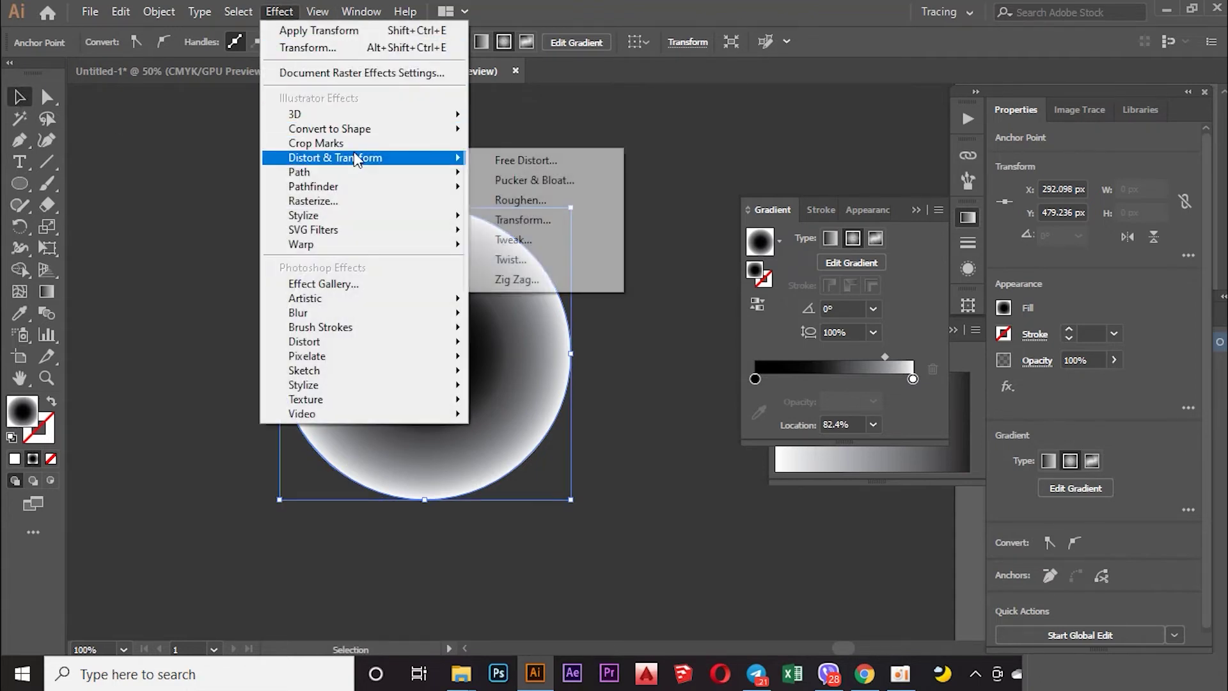
pyautogui.click(548, 184)
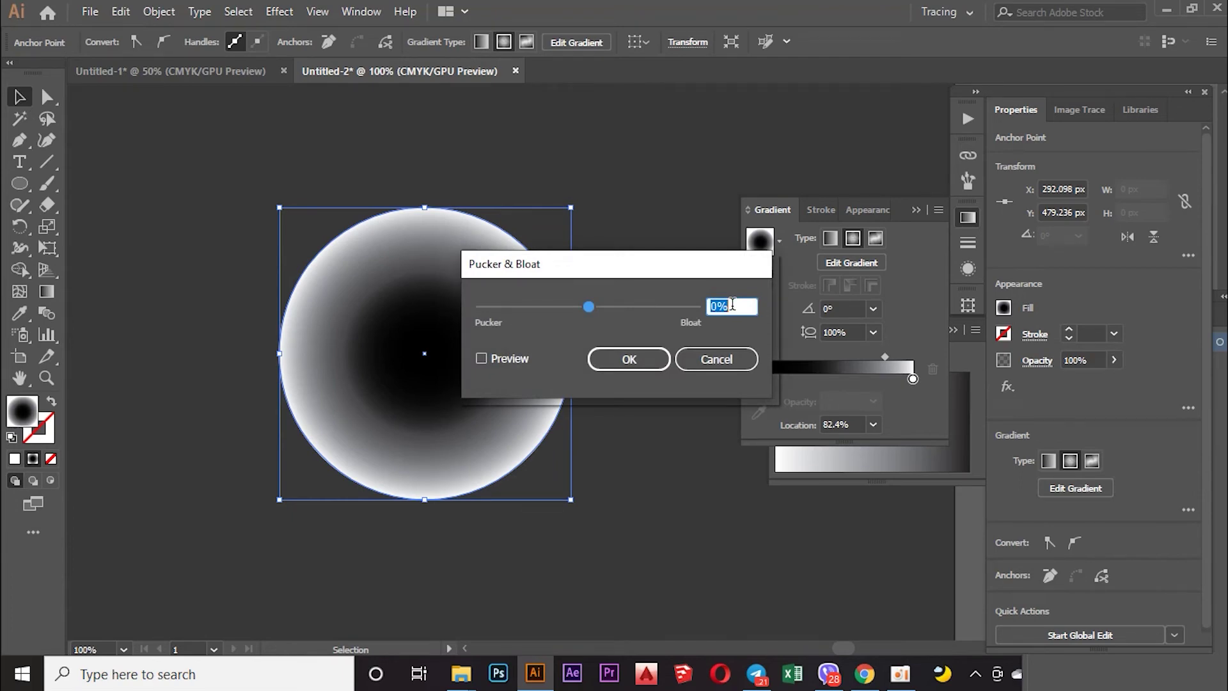
pyautogui.write('3')
pyautogui.write('0')
pyautogui.click(481, 359)
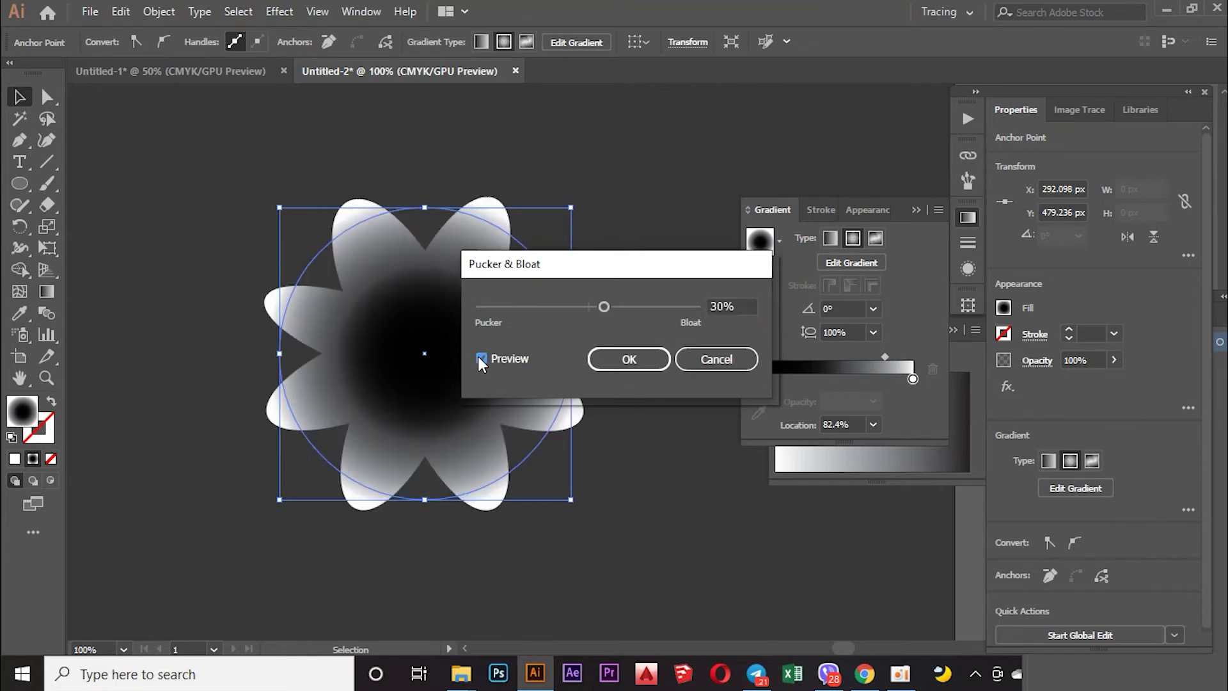
pyautogui.click(629, 359)
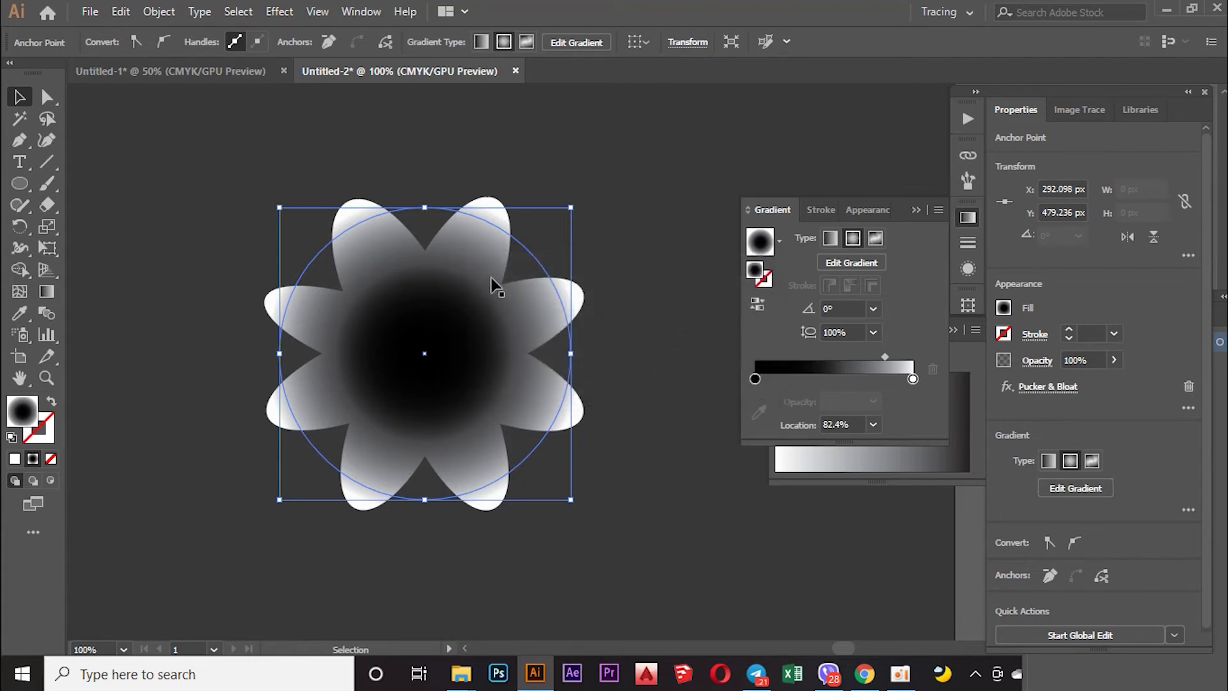
# - Shrink the petal shape, then apply a Transform effect: 120% scale, 25° rotation, 16 copies
pyautogui.moveTo(571, 498); pyautogui.dragTo(440, 368)
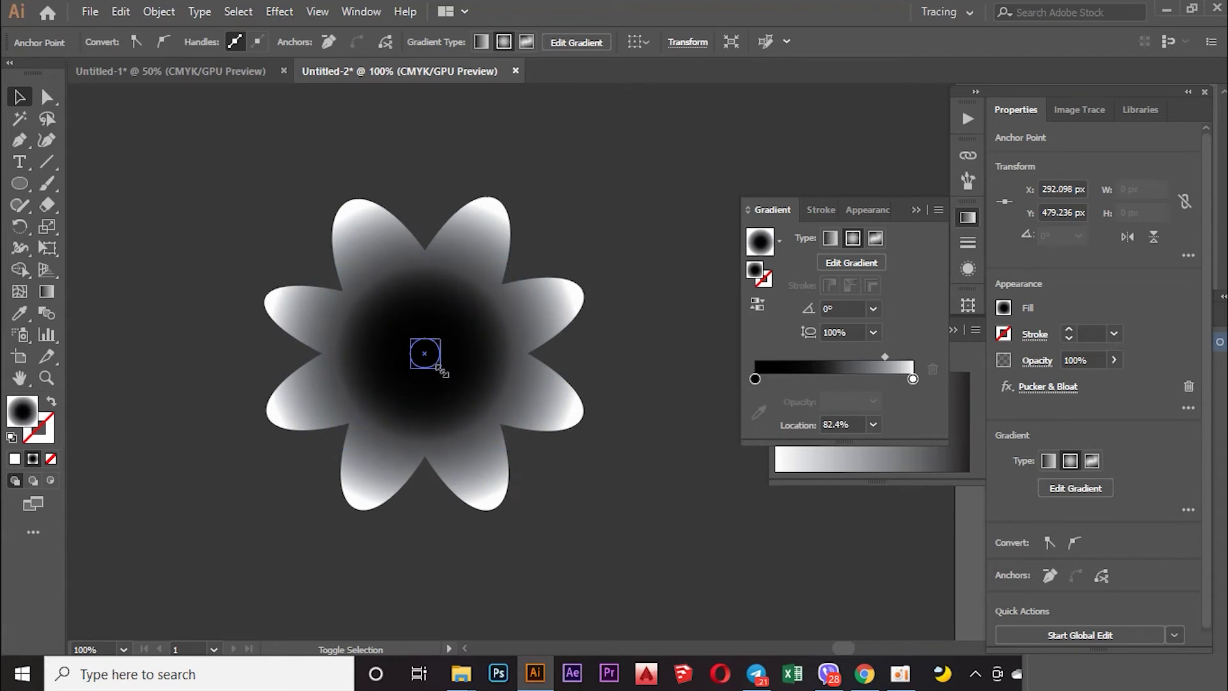
pyautogui.moveTo(440, 369); pyautogui.dragTo(440, 369)
pyautogui.click(275, 13)
pyautogui.moveTo(336, 158)
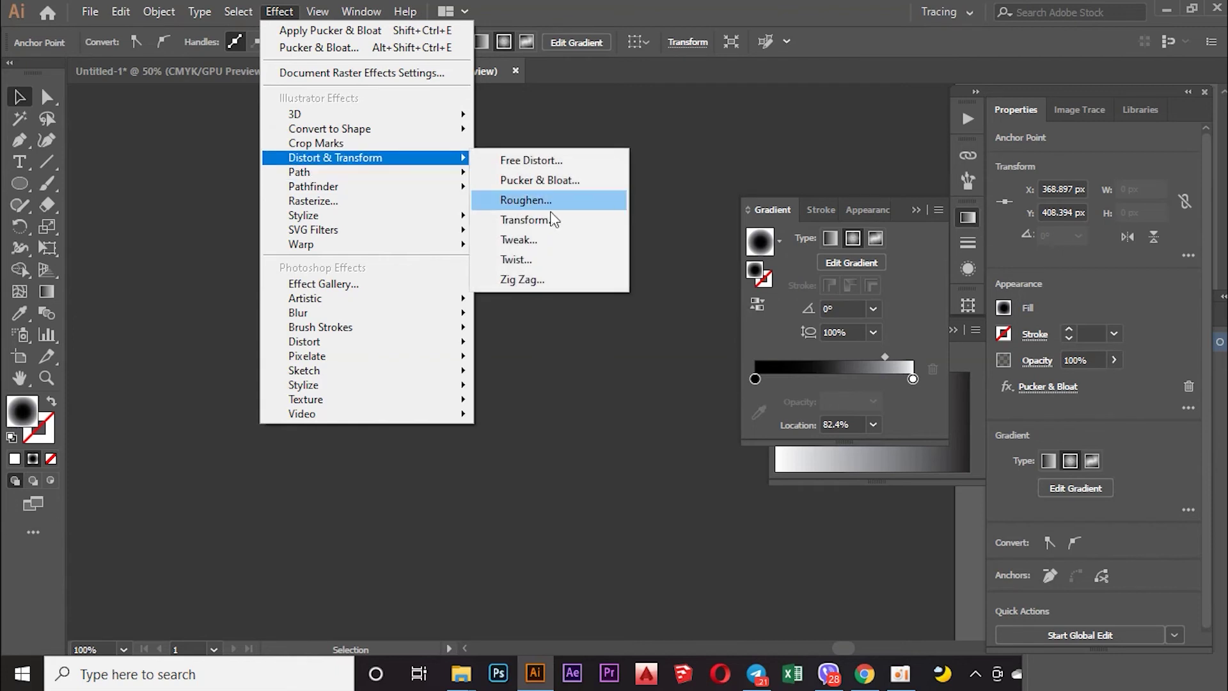
pyautogui.click(555, 220)
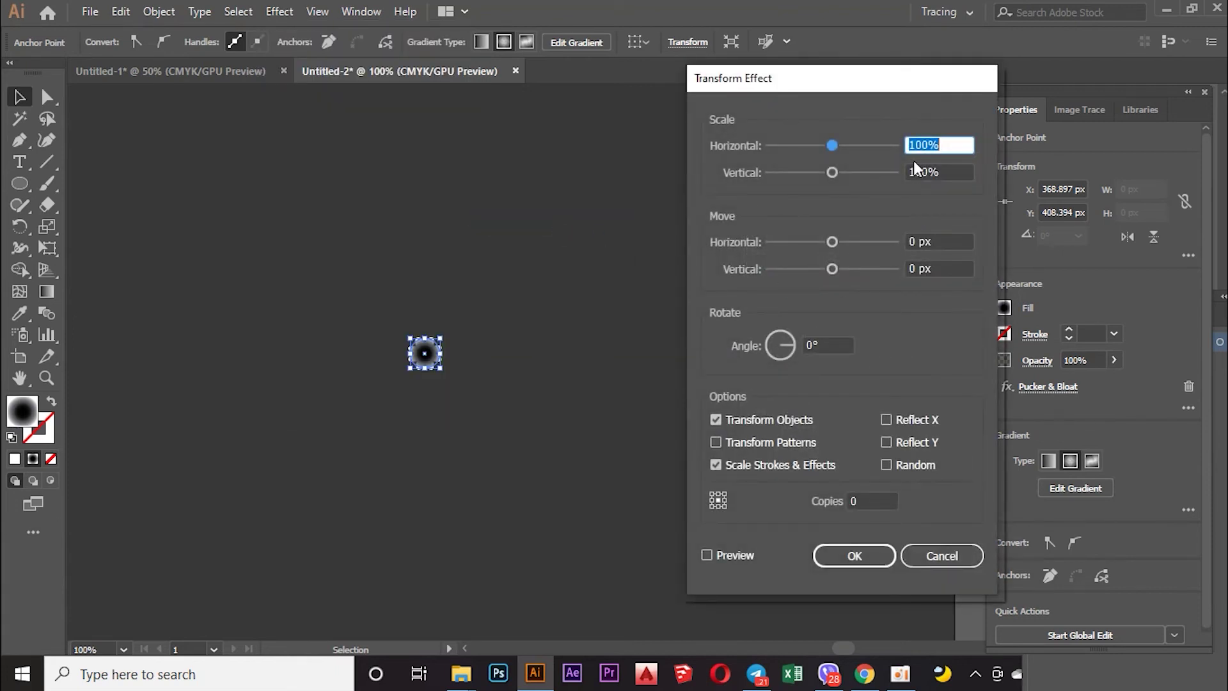
pyautogui.write('12')
pyautogui.click(943, 172)
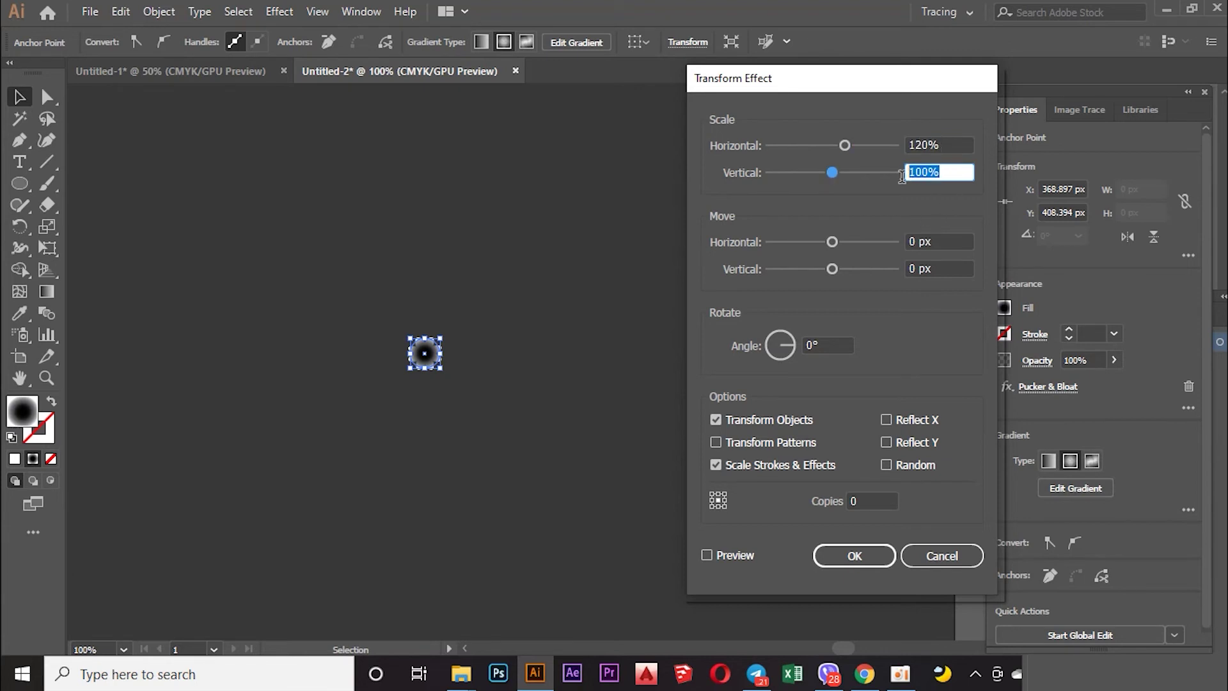
pyautogui.write('120')
pyautogui.click(805, 346)
pyautogui.write('25')
pyautogui.click(857, 503)
pyautogui.write('16')
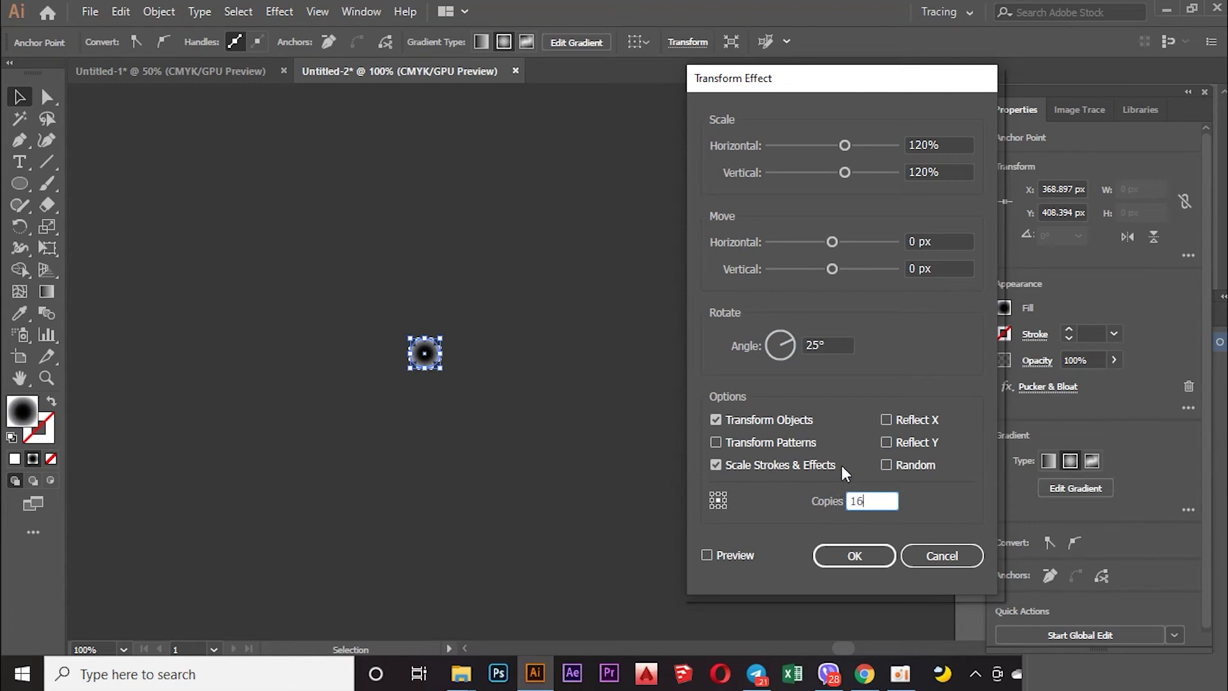
pyautogui.click(706, 555)
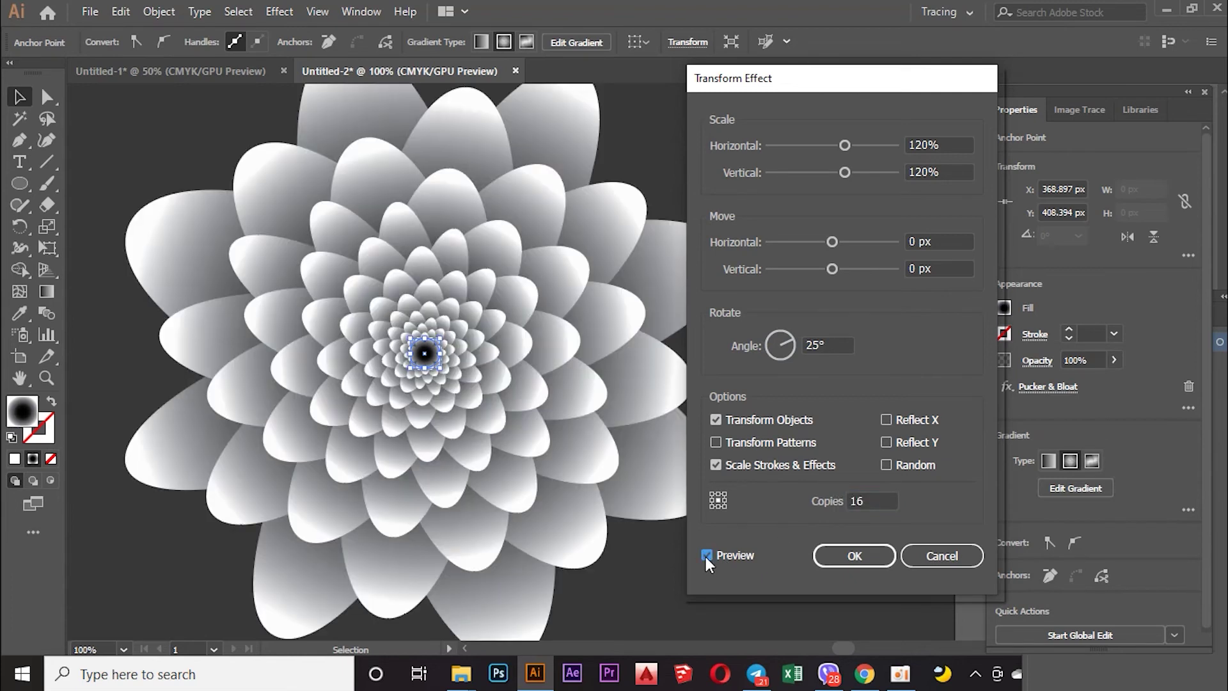
pyautogui.click(845, 555)
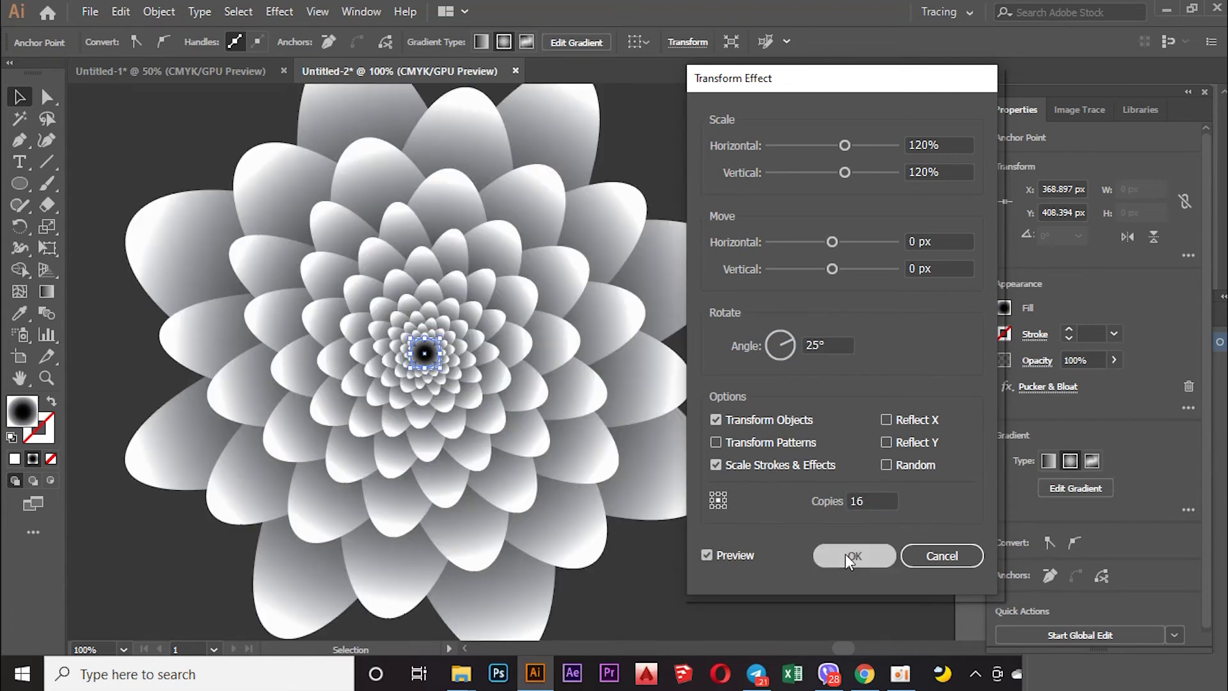
pyautogui.scroll(-2, 601, 435)
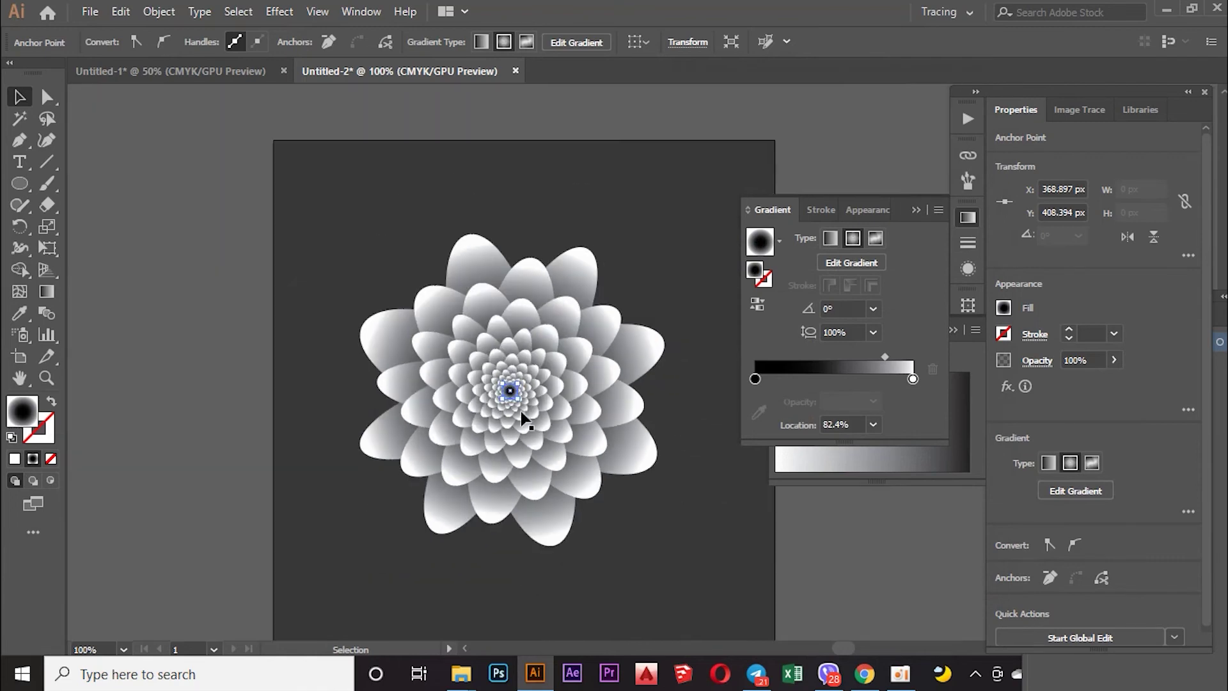
# - Set the flower gradient's left stop to white and its right stop to green
pyautogui.scroll(-1, 350, 355)
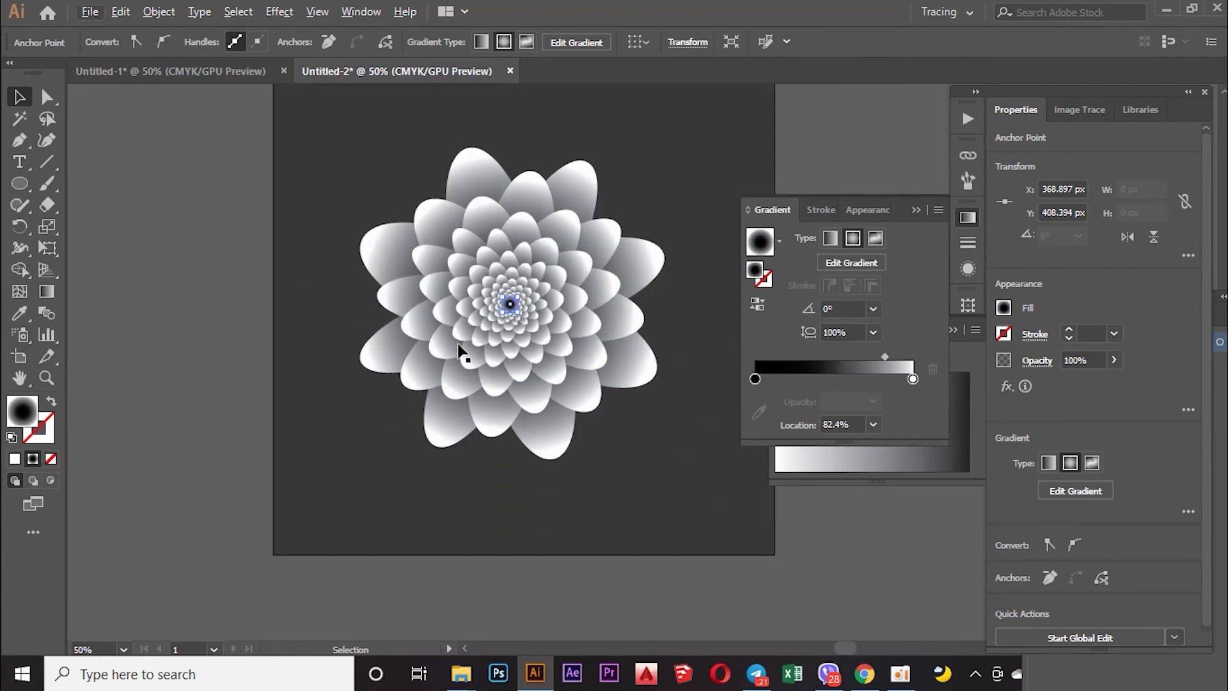
pyautogui.moveTo(847, 649); pyautogui.dragTo(853, 648)
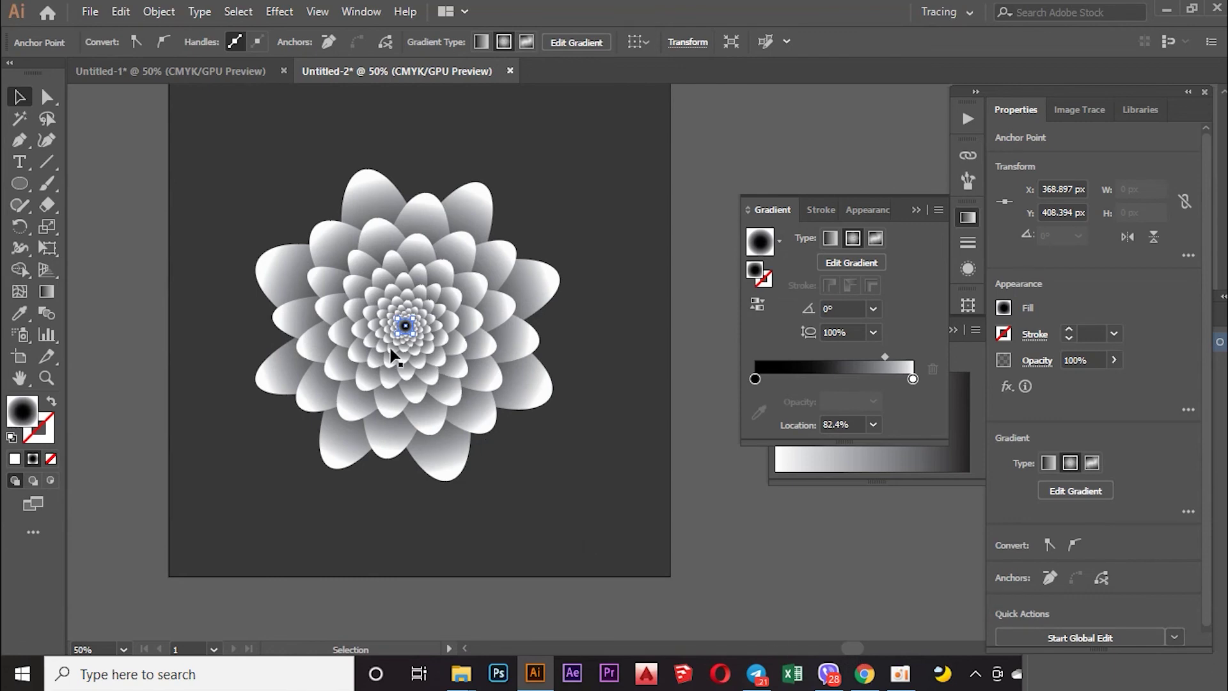
pyautogui.doubleClick(756, 379)
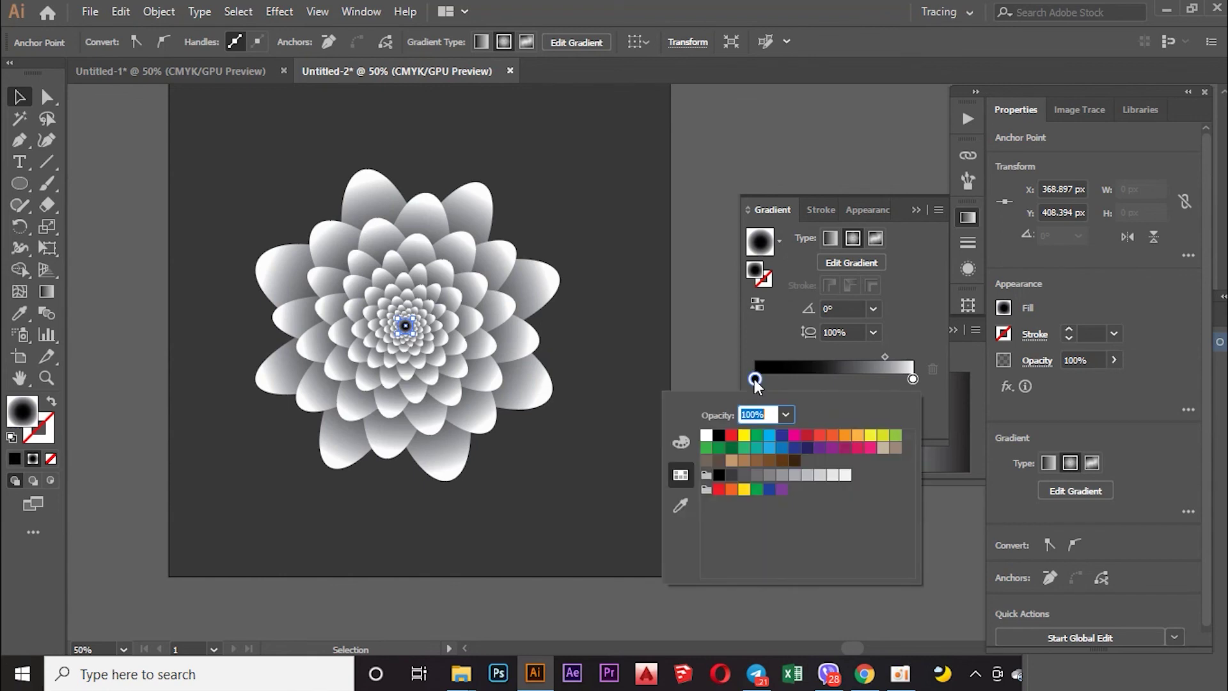
pyautogui.click(706, 435)
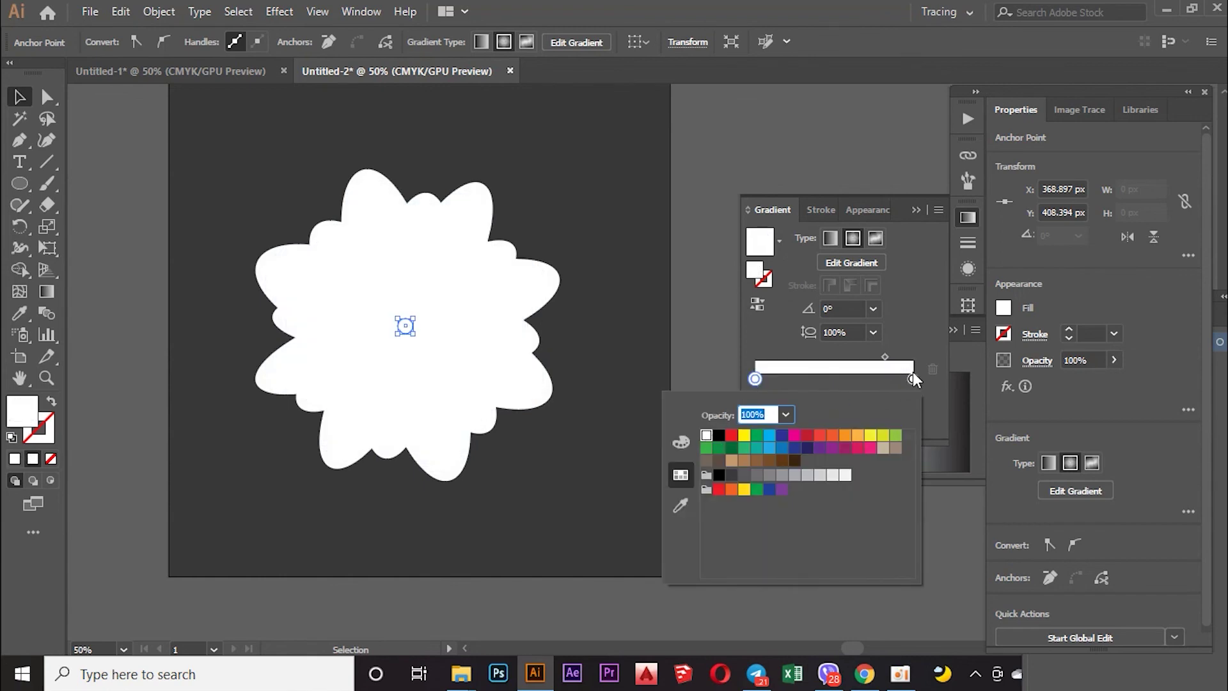
pyautogui.doubleClick(913, 379)
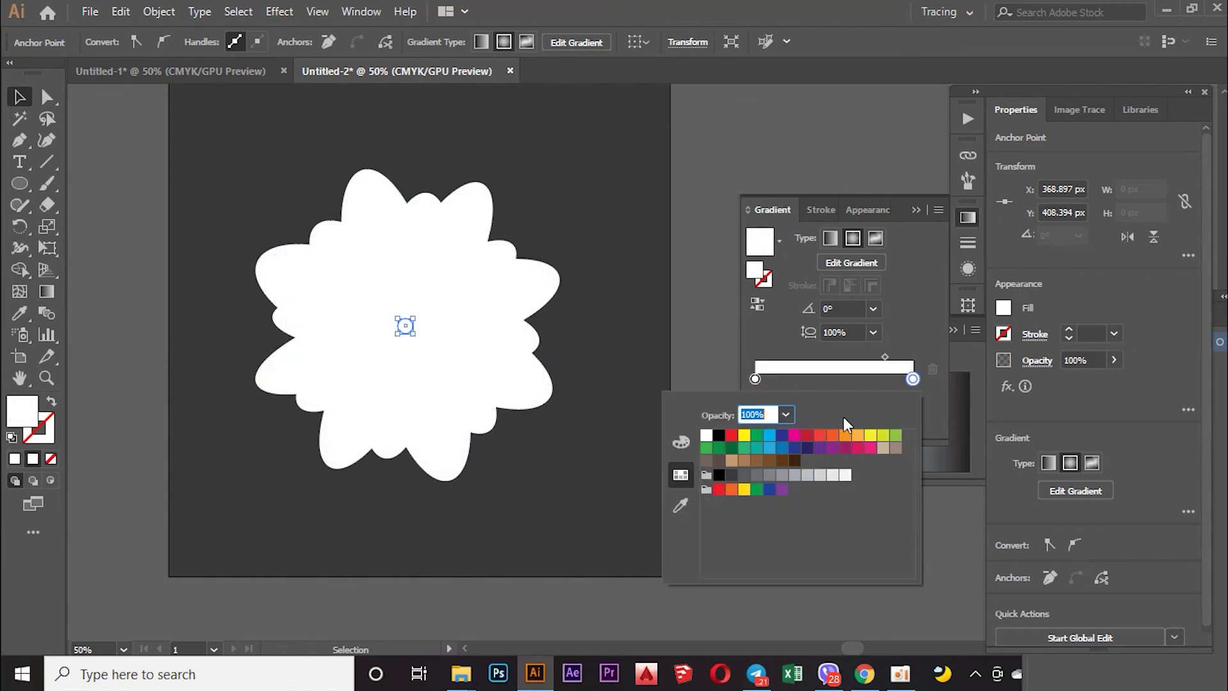
pyautogui.click(708, 447)
pyautogui.click(532, 185)
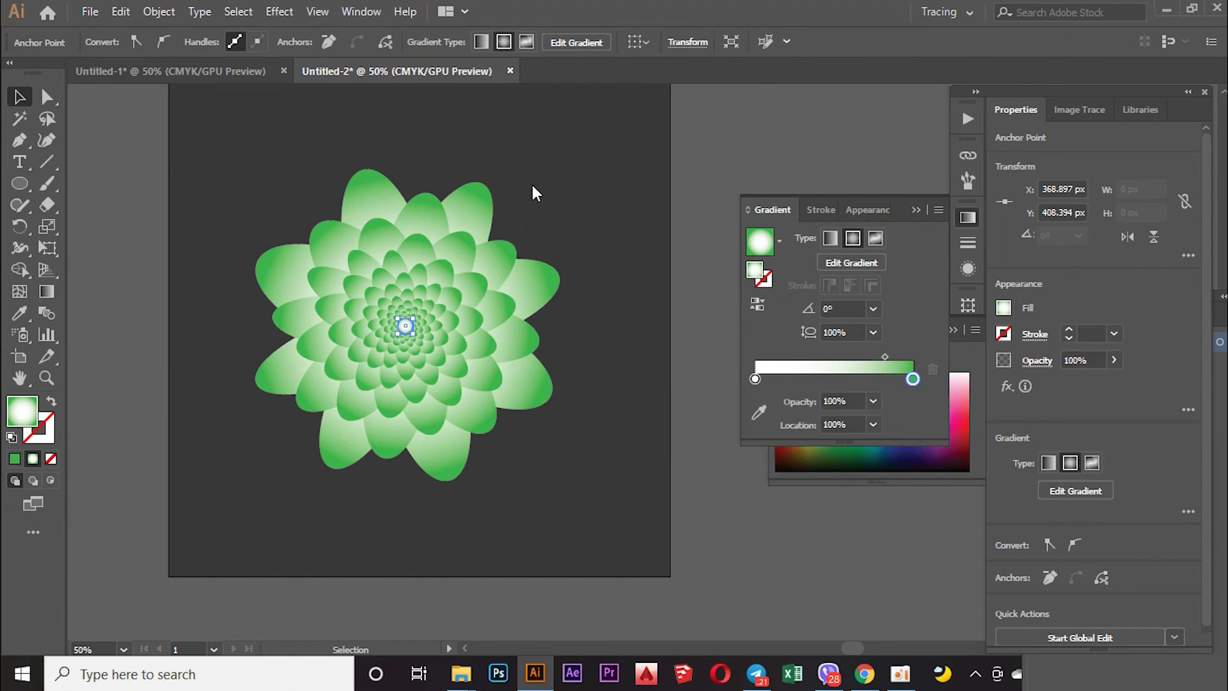
pyautogui.scroll(2, 544, 256)
pyautogui.scroll(1, 549, 255)
pyautogui.scroll(-1, 549, 256)
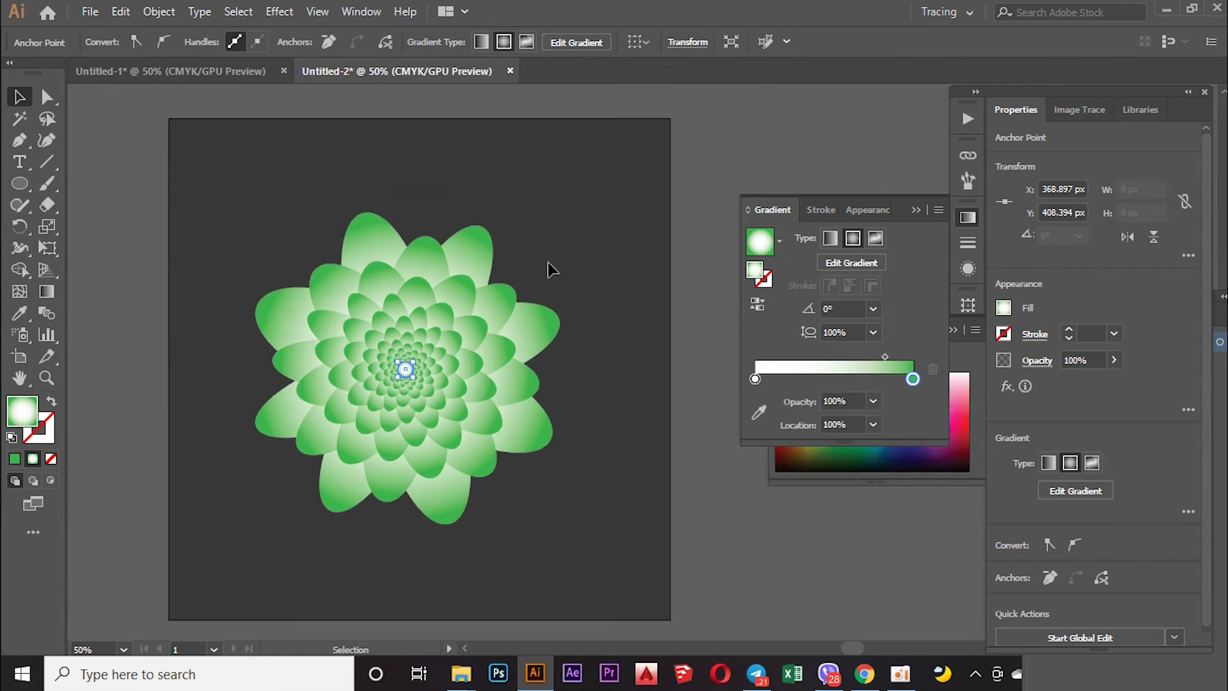
pyautogui.scroll(-1, 548, 262)
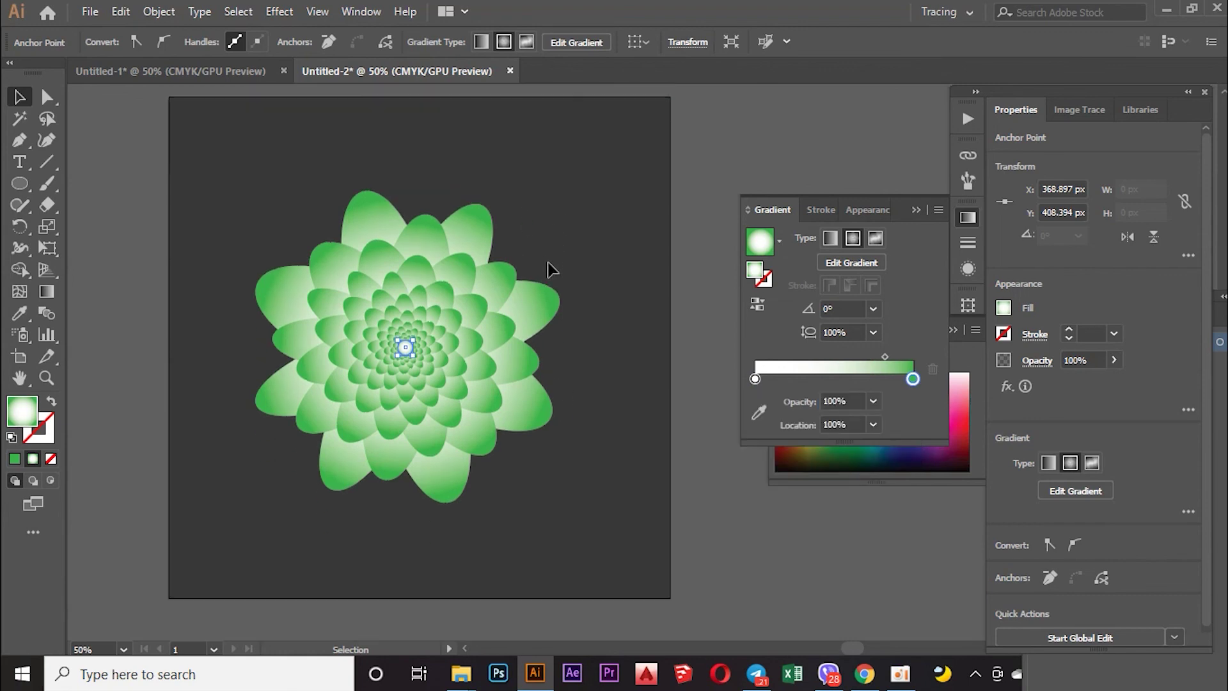
pyautogui.click(407, 347)
# - Deselect everything to reveal the finished green spiralling flower on the dark artboard
pyautogui.click(516, 242)
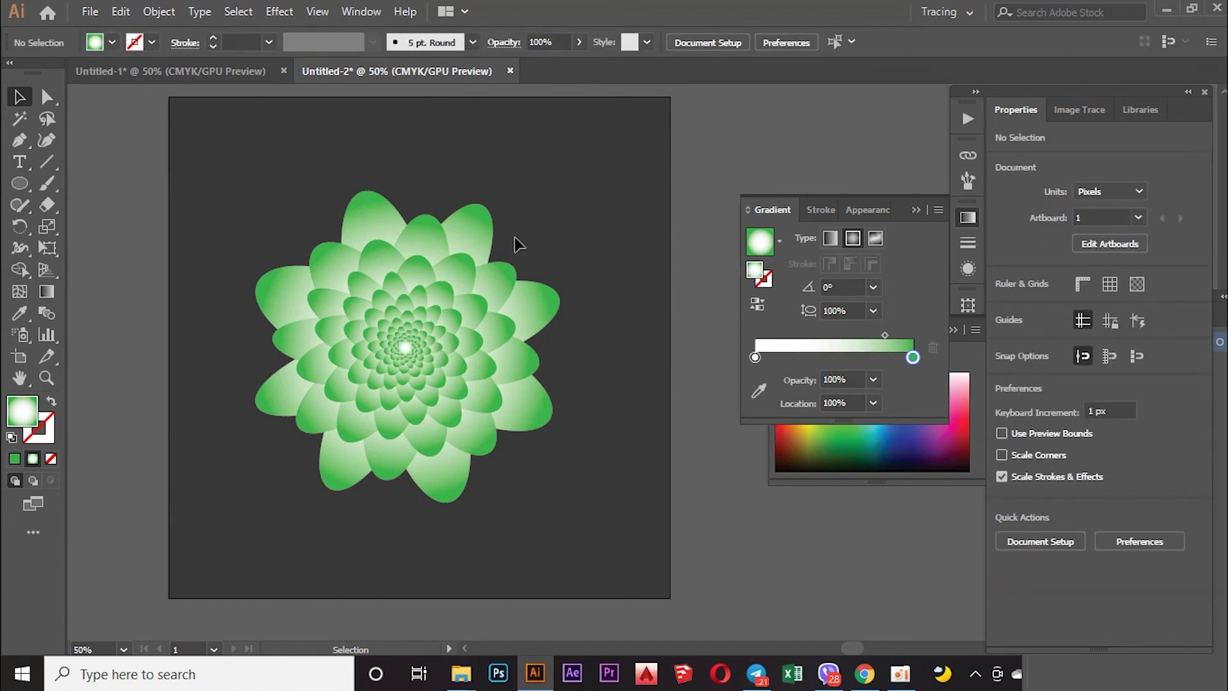